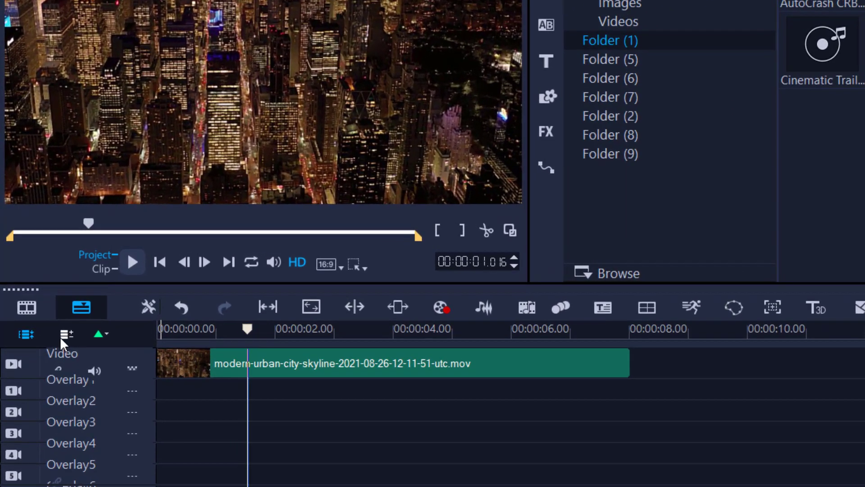
- Set Overlay Tracks to 3 in Track Manager so the timeline shows Overlay1–3
click(46, 308)
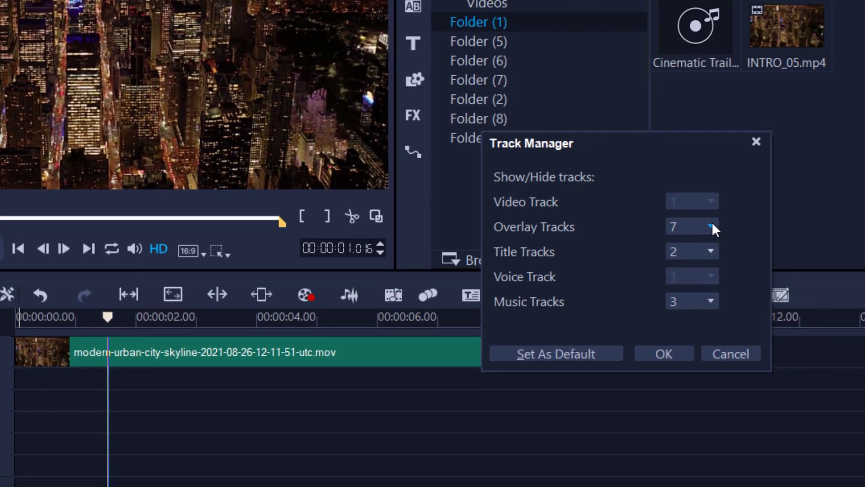
click(855, 240)
drag(856, 289, 858, 269)
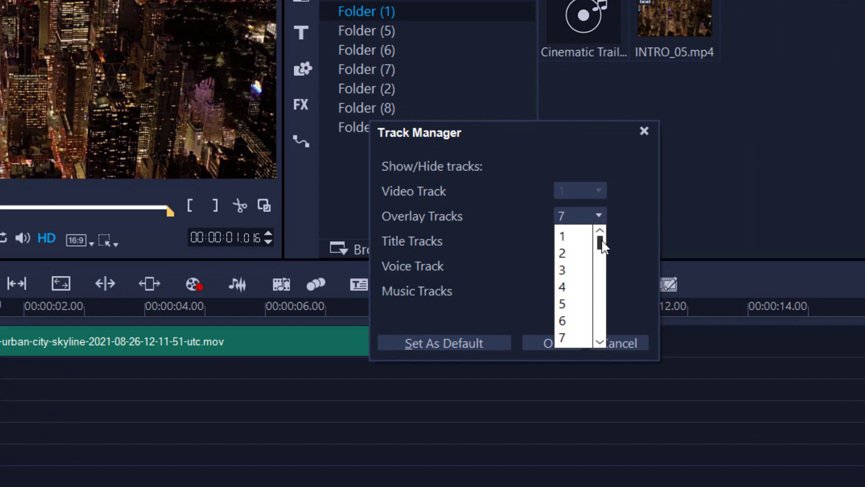
click(568, 269)
click(548, 345)
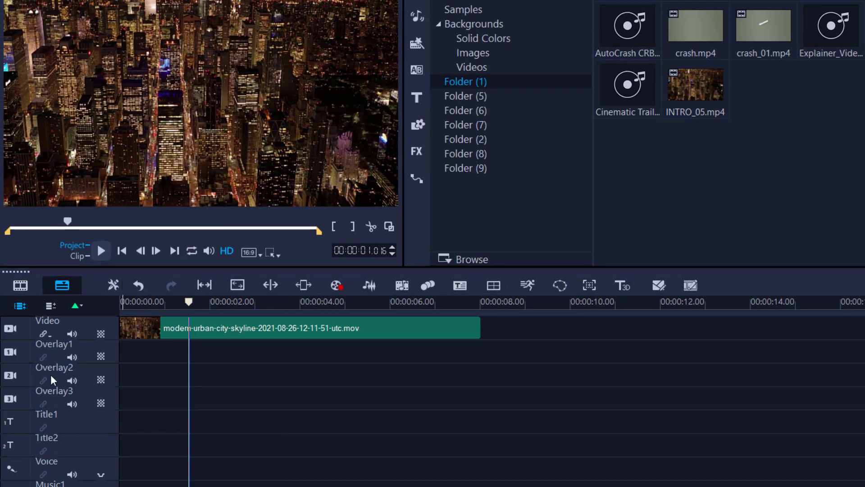
- Create a new title reading 'CITY SKYLINES' in the preview
double_click(146, 422)
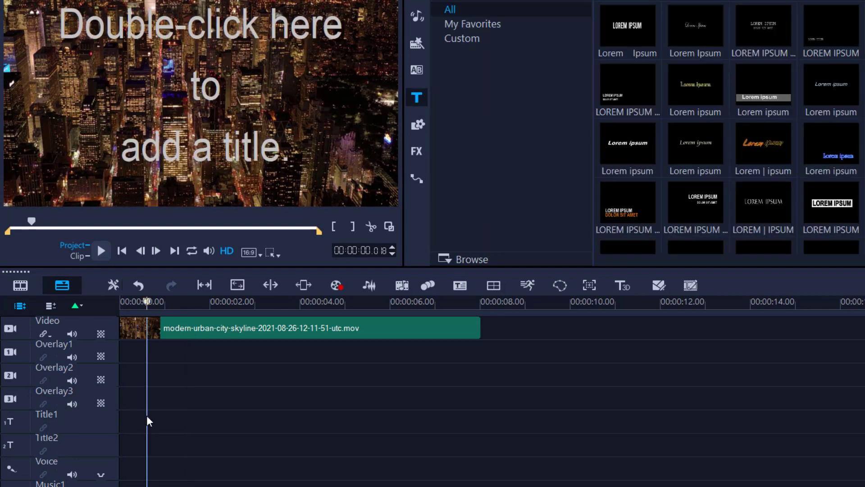
double_click(142, 114)
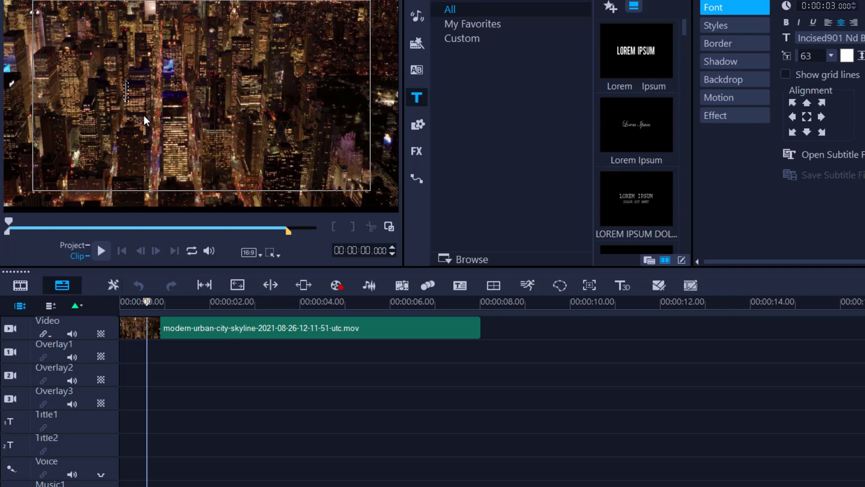
text(CITY)
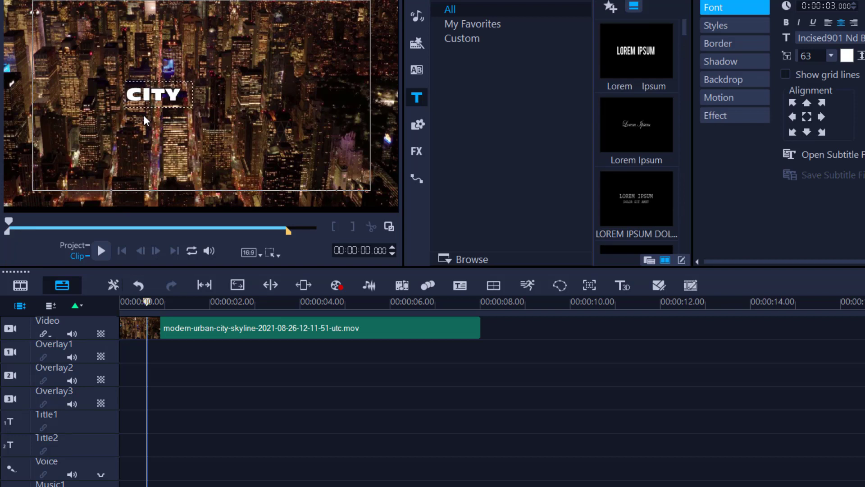
text( SKY)
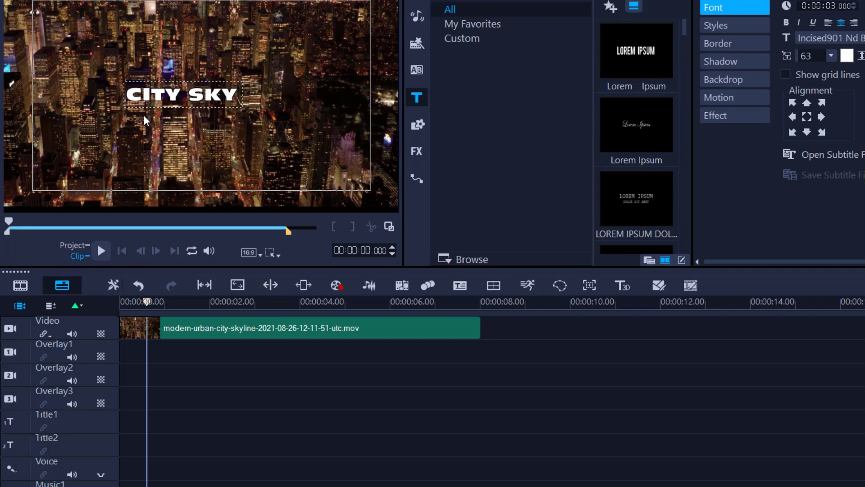
text(LINES)
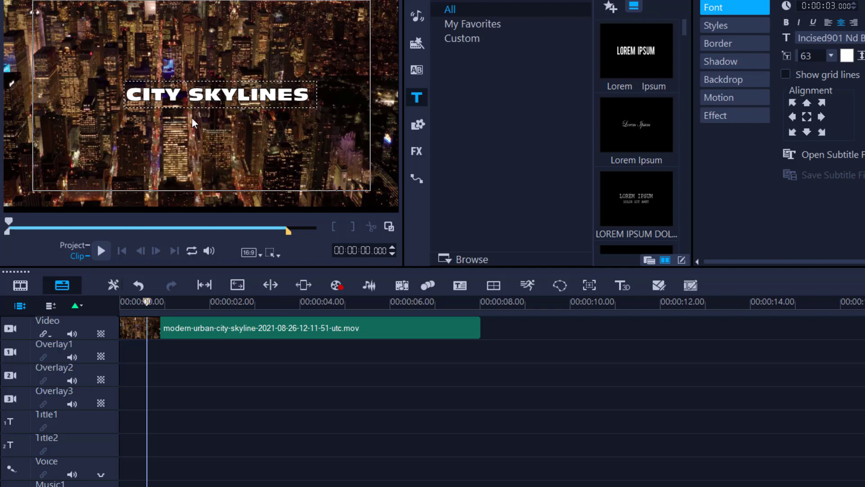
click(231, 471)
- Move the CITY SKYLINES clip to 00:00:00 on Title1 and open it for editing
click(230, 473)
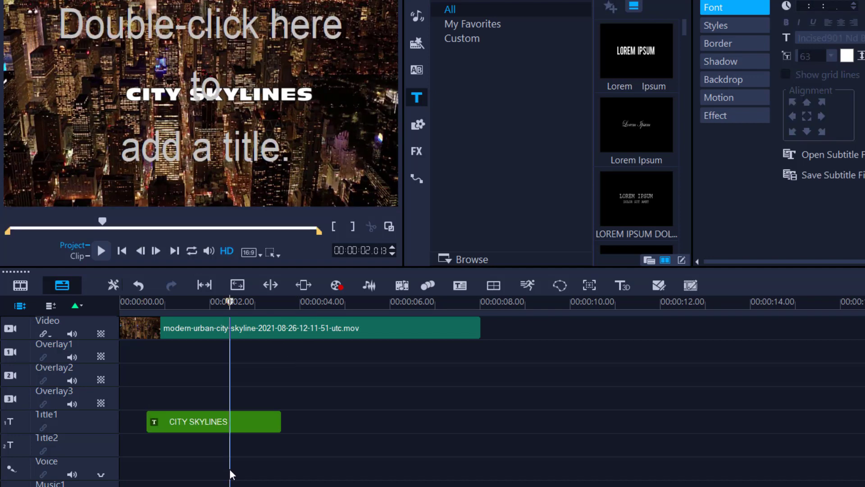
click(221, 427)
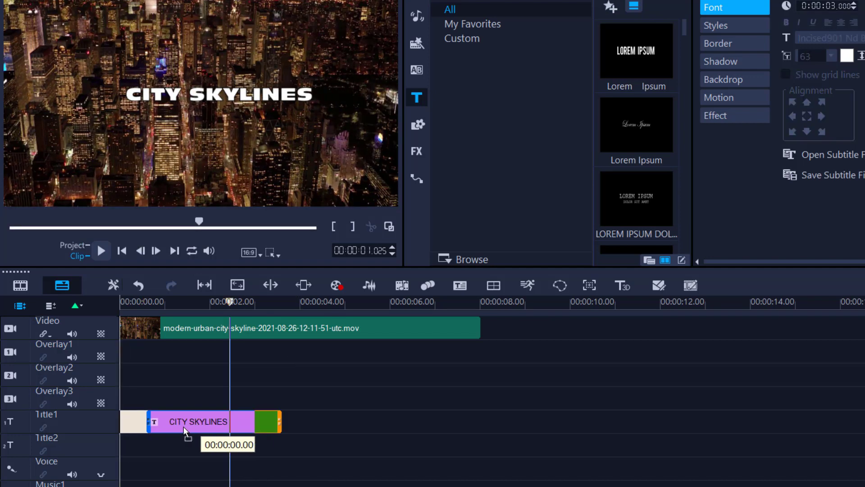
drag(221, 432, 223, 429)
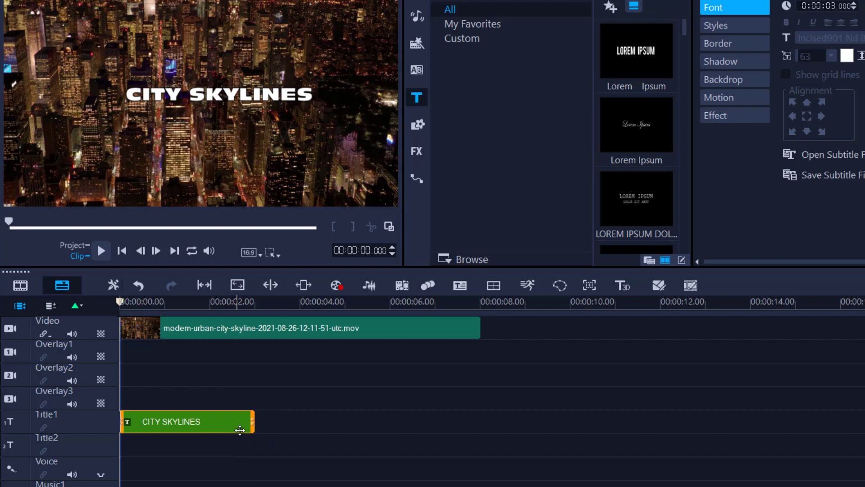
double_click(213, 428)
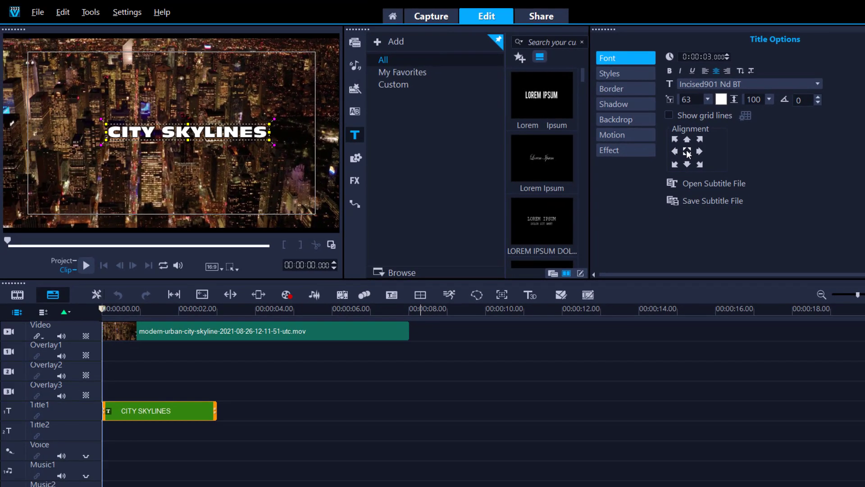
- Set CITY SKYLINES to size 97, align it centre, and nudge it slightly left
click(687, 152)
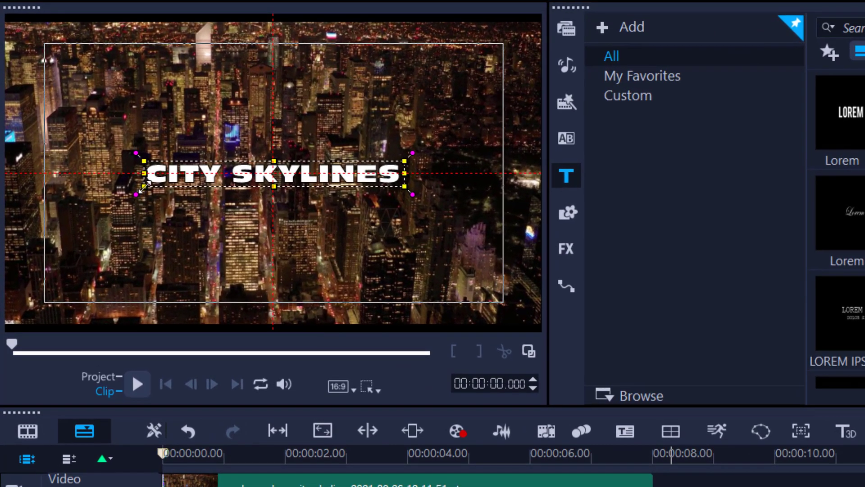
click(125, 179)
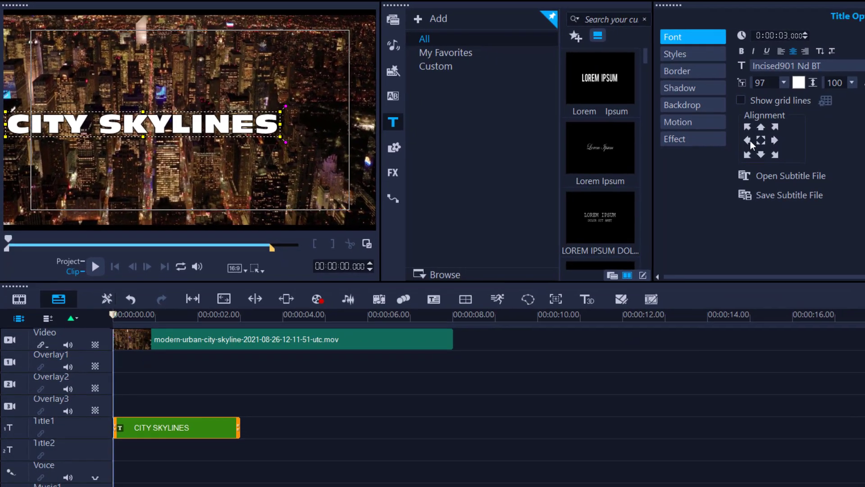
click(757, 143)
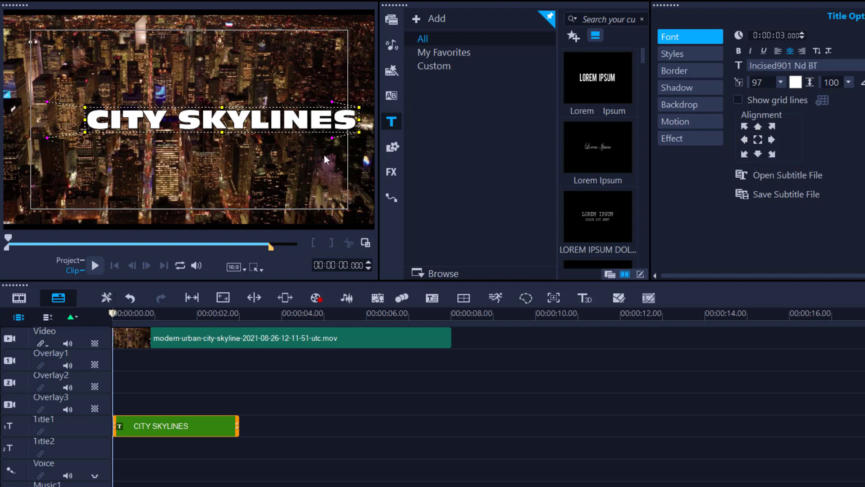
click(757, 143)
click(252, 163)
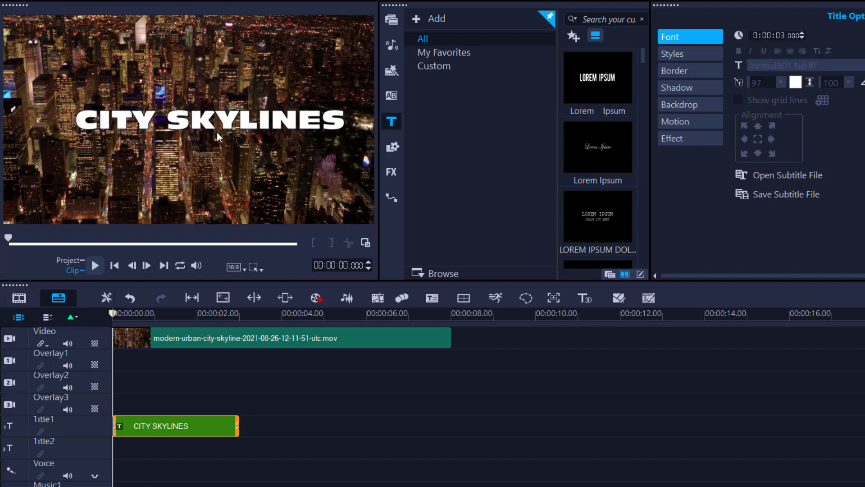
click(209, 127)
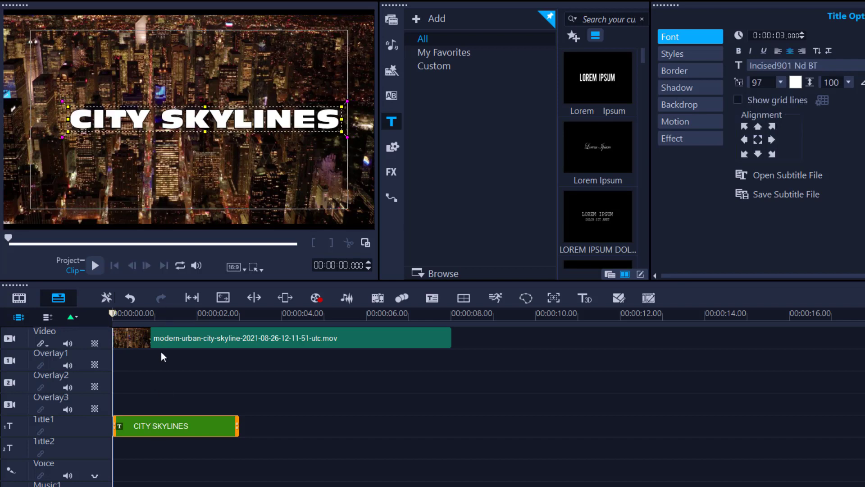
drag(203, 128, 190, 126)
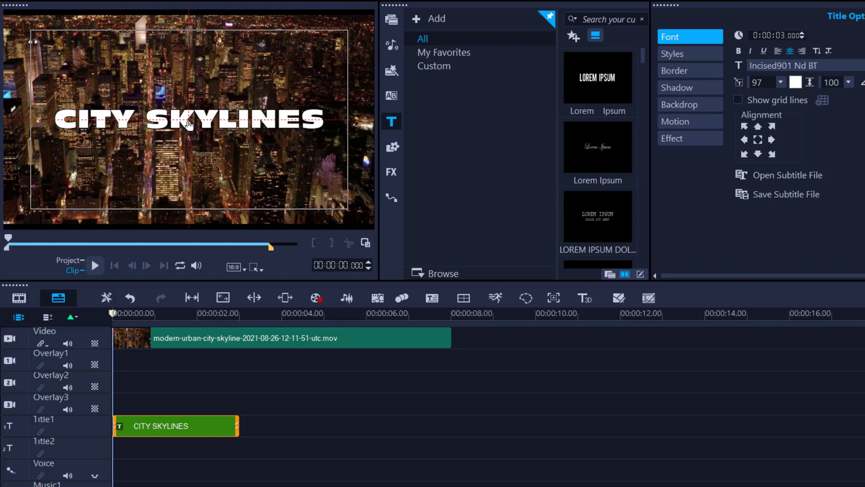
drag(189, 125, 189, 125)
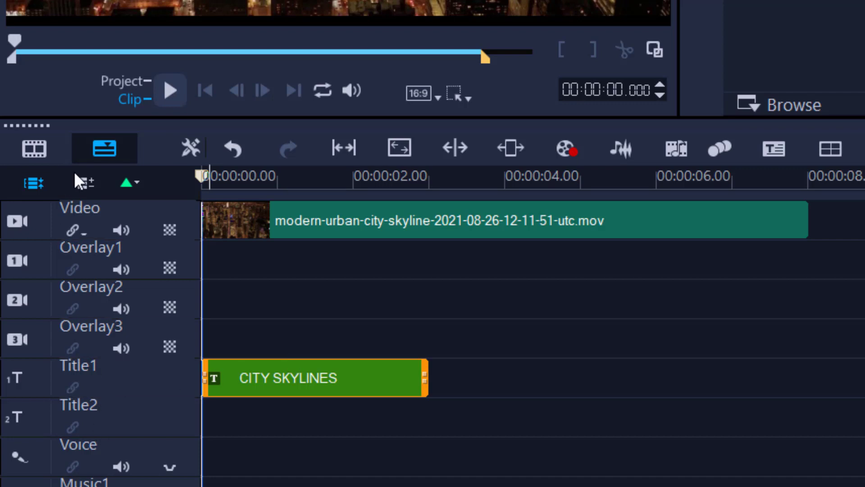
- Check the Title Tracks count in Track Manager, then move CITY SKYLINES from Title1 to Overlay1
click(84, 183)
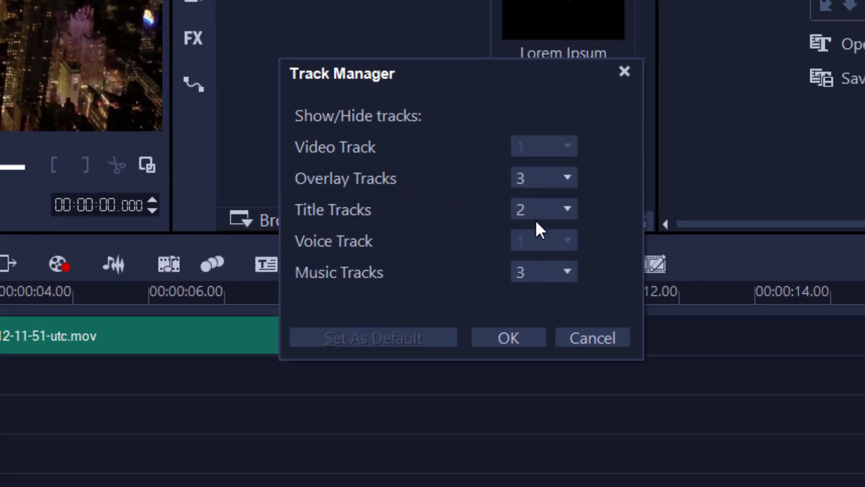
click(568, 207)
click(568, 208)
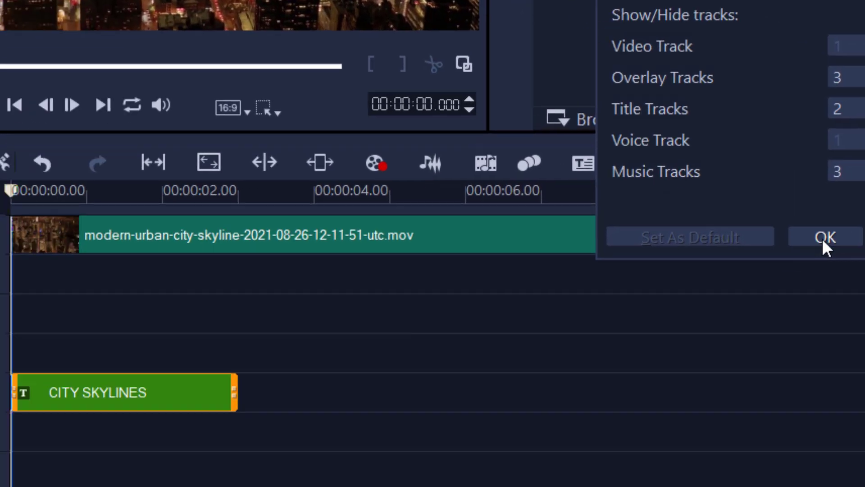
click(509, 337)
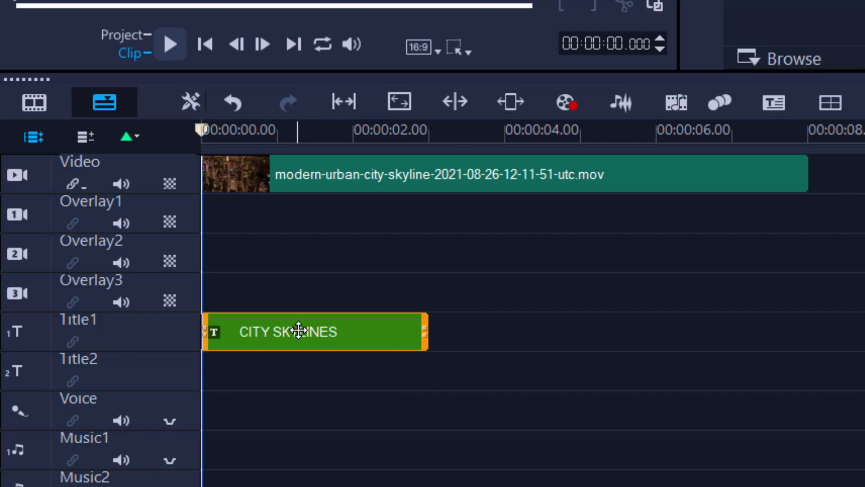
drag(298, 331, 288, 226)
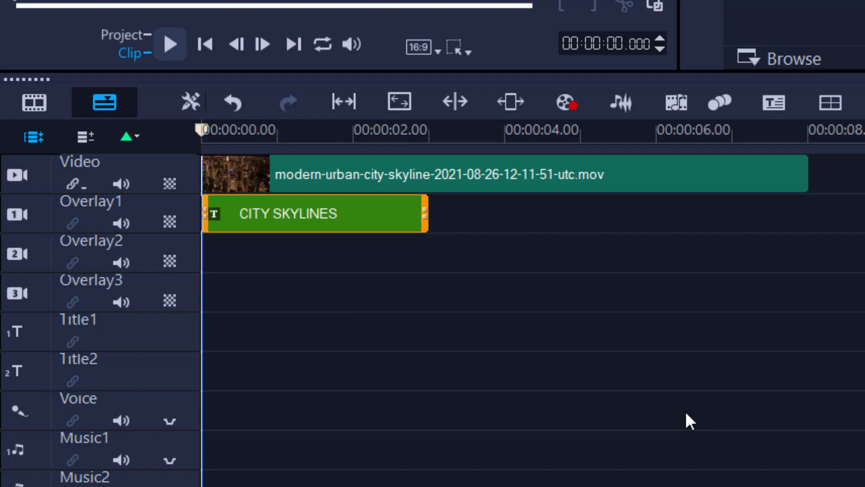
click(237, 337)
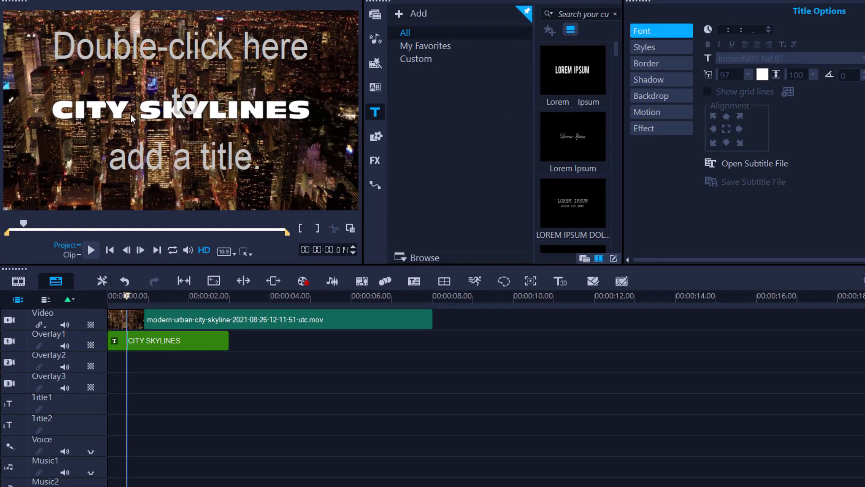
- Add a GRIPPSMAN title positioned above CITY SKYLINES
double_click(131, 114)
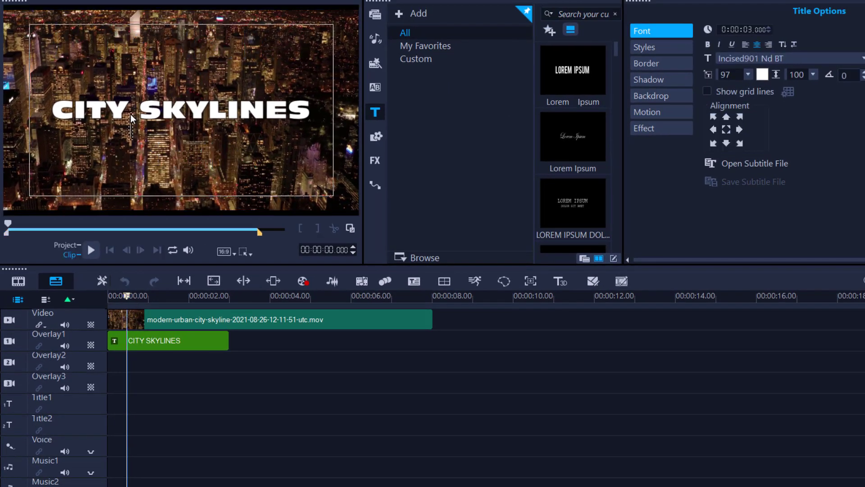
text(GR)
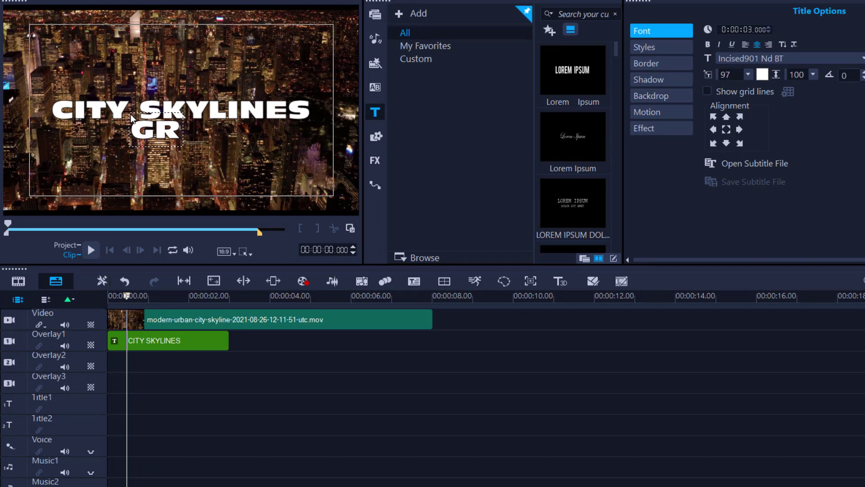
text(IPPSMAN)
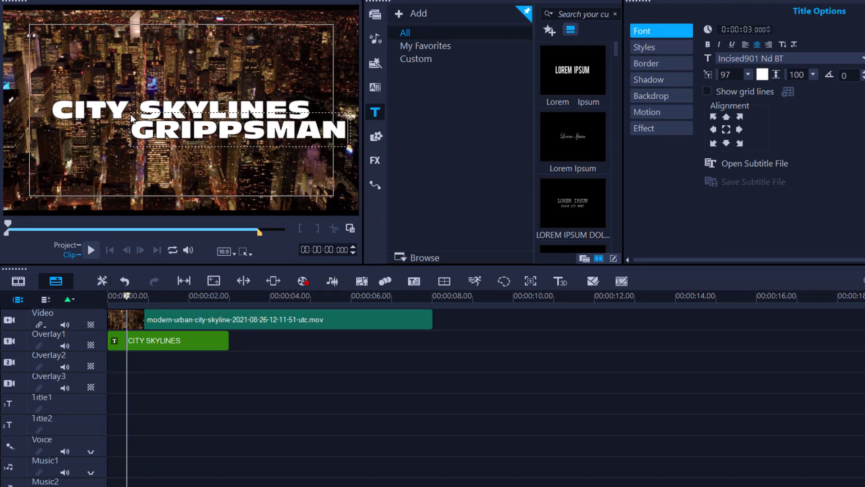
click(223, 75)
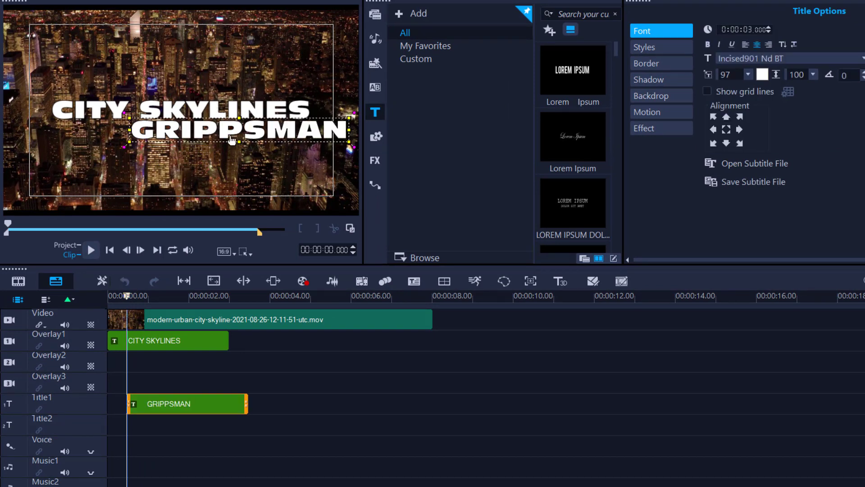
drag(228, 136, 172, 92)
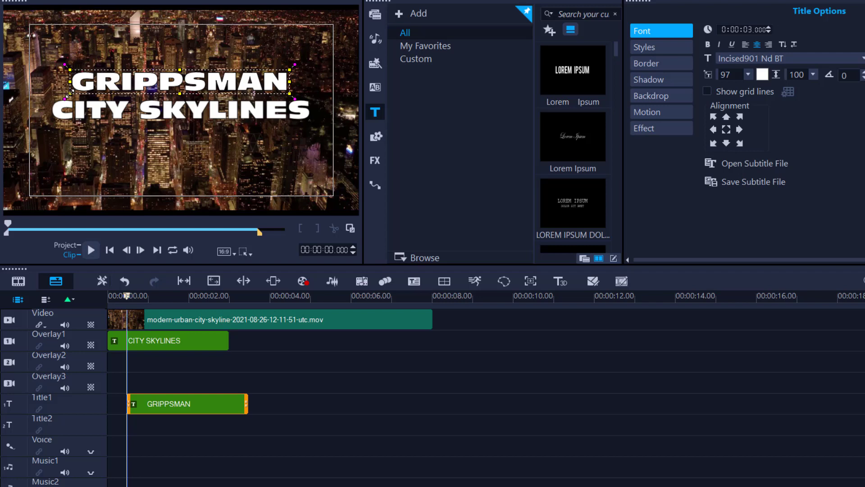
- Shrink GRIPPSMAN to size 55 and move its clip to Overlay2 at 00:00:00.00
drag(71, 92, 142, 84)
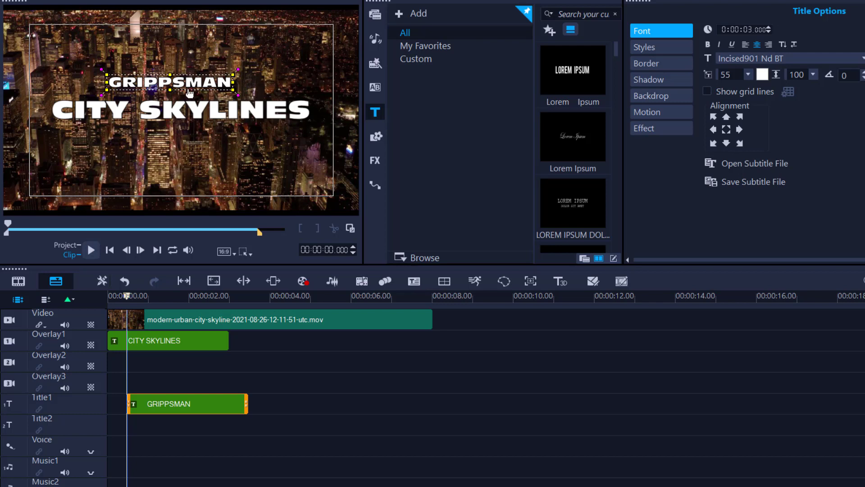
drag(191, 90, 185, 90)
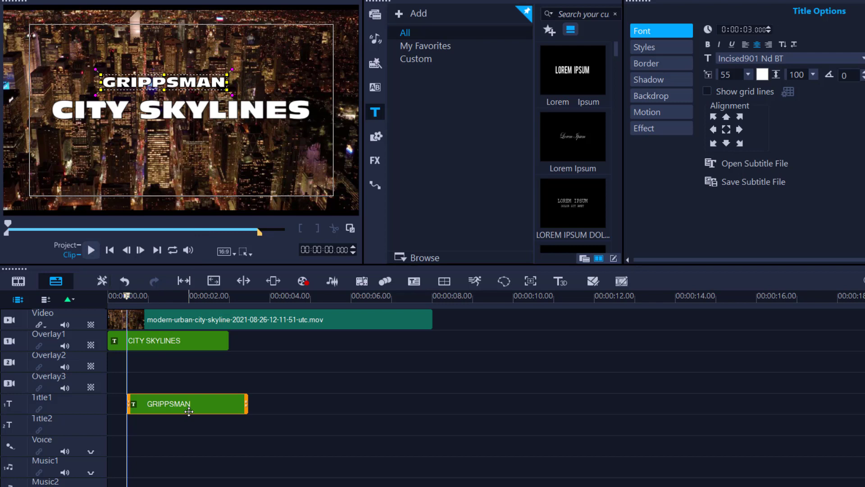
drag(184, 406, 185, 361)
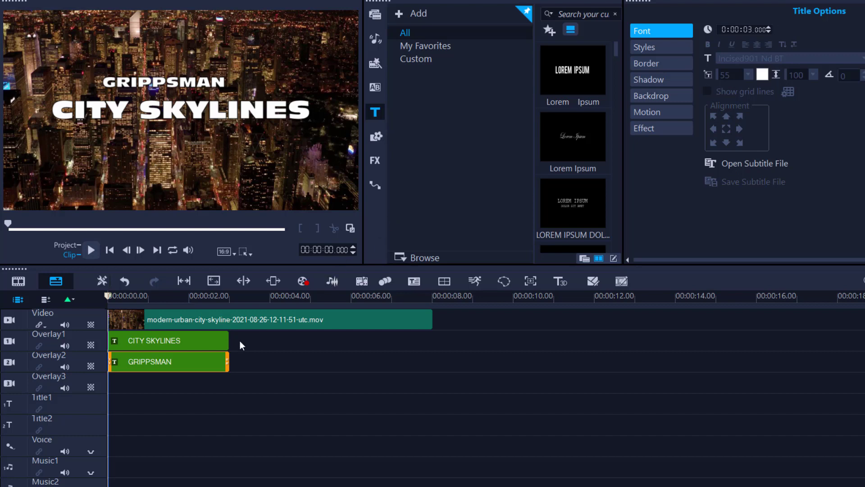
- Add an AWARD title and place its clip on Overlay3 at the timeline start
click(125, 420)
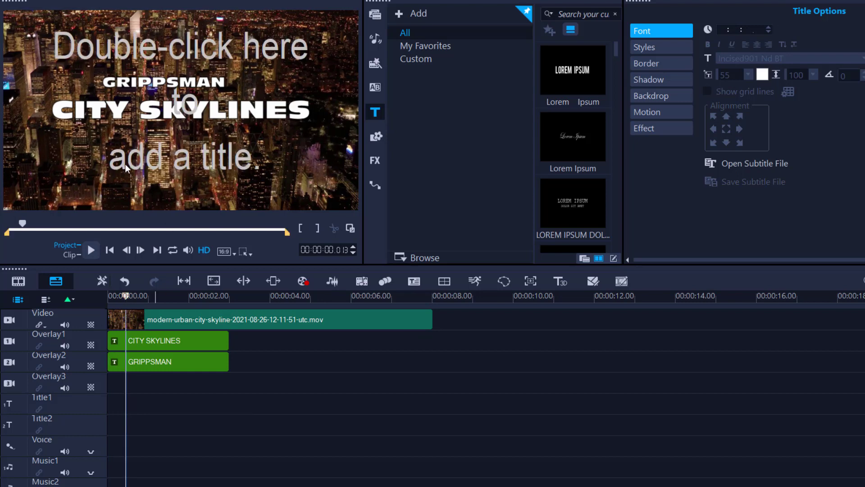
double_click(126, 165)
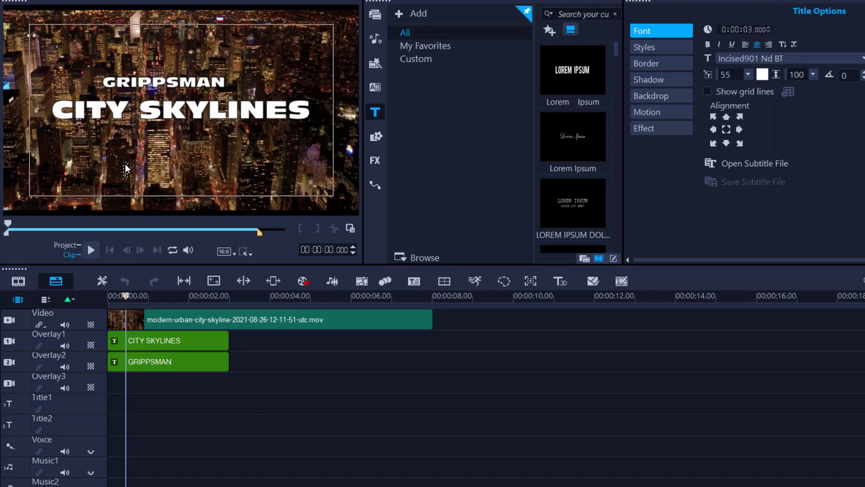
text(AWARD)
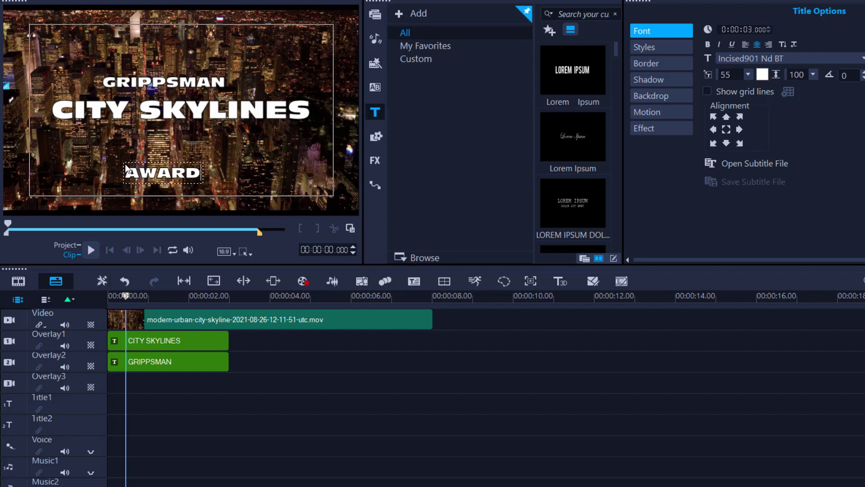
click(163, 160)
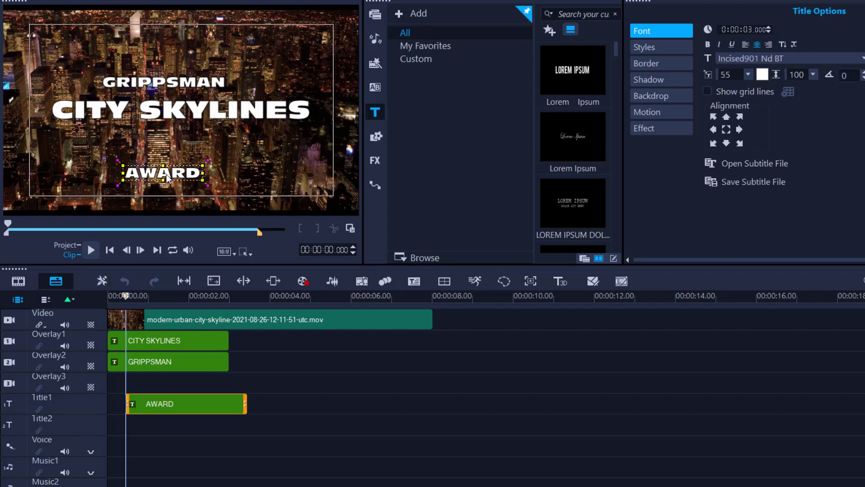
click(173, 408)
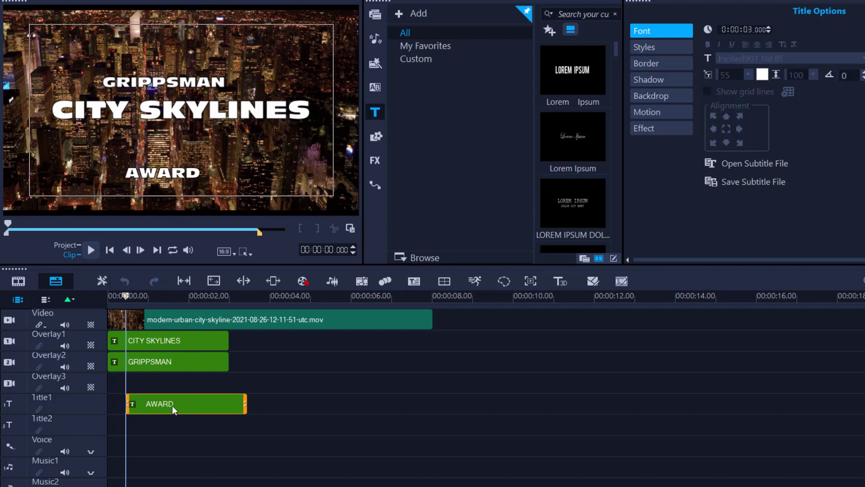
drag(172, 405, 157, 390)
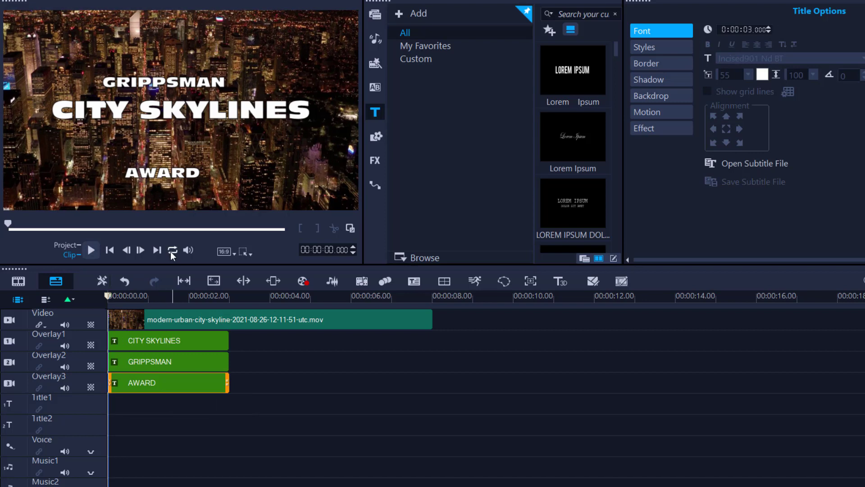
- Shrink AWARD to size 40 beneath CITY SKYLINES, nudging it slightly left
click(163, 387)
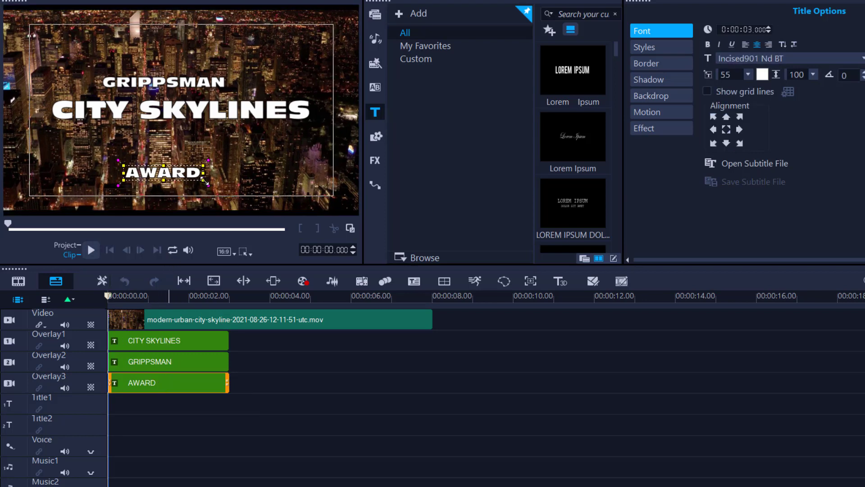
drag(203, 180, 169, 169)
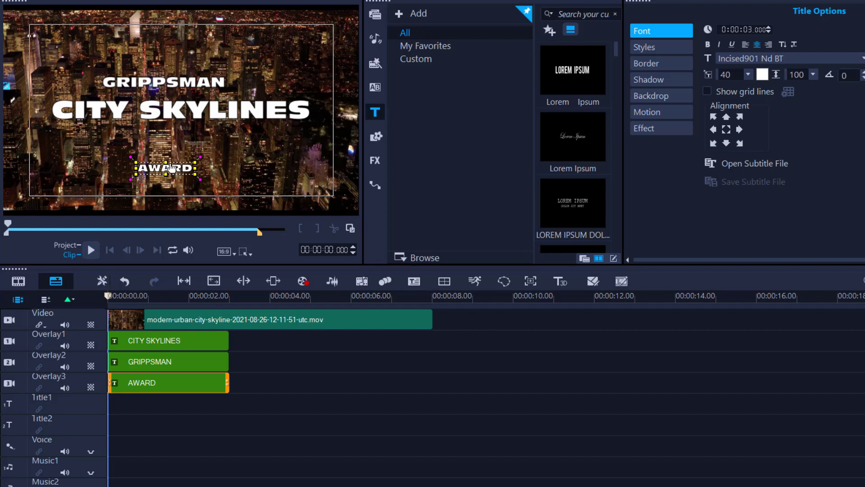
drag(172, 169, 169, 168)
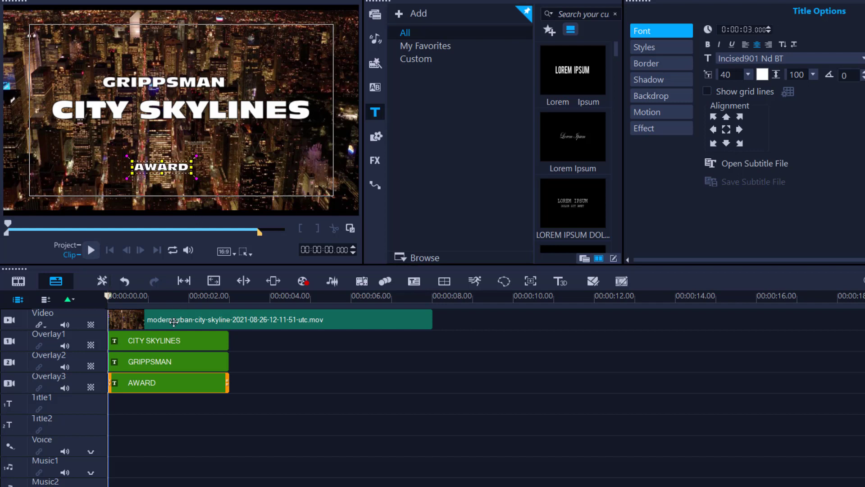
click(268, 387)
click(268, 385)
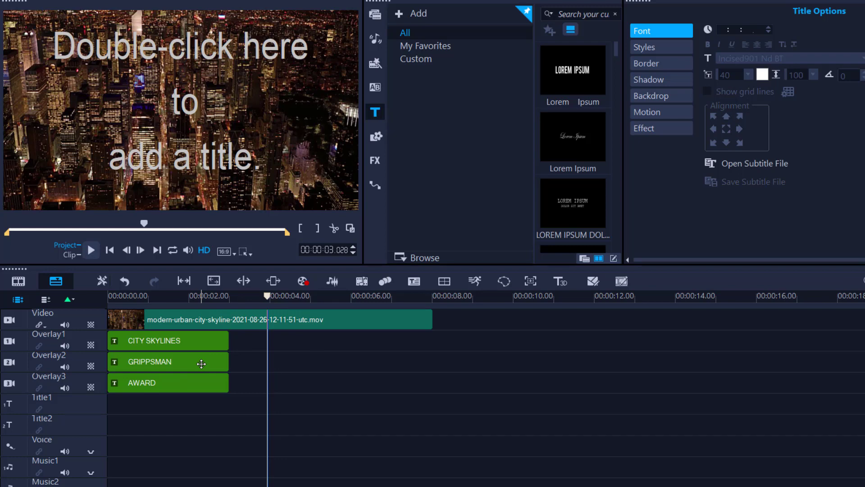
- Set Overlay Tracks to 7 in Track Manager and expand the timeline rows
mouse_move(273, 298)
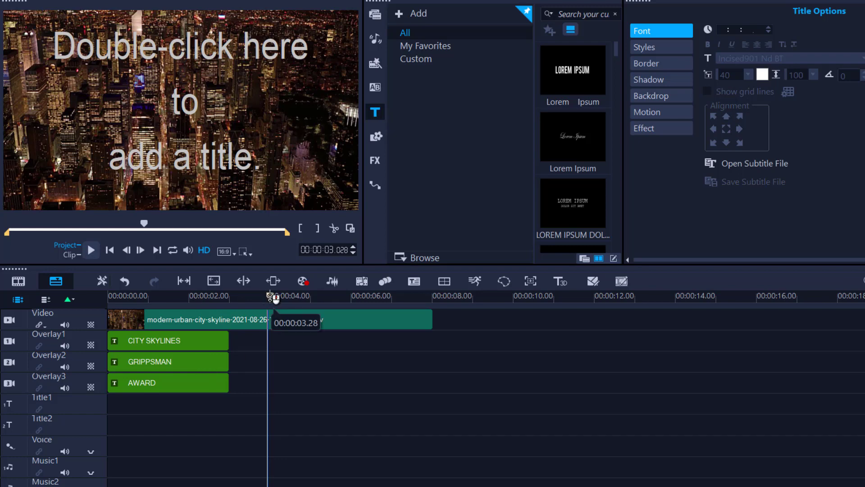
drag(273, 298, 122, 298)
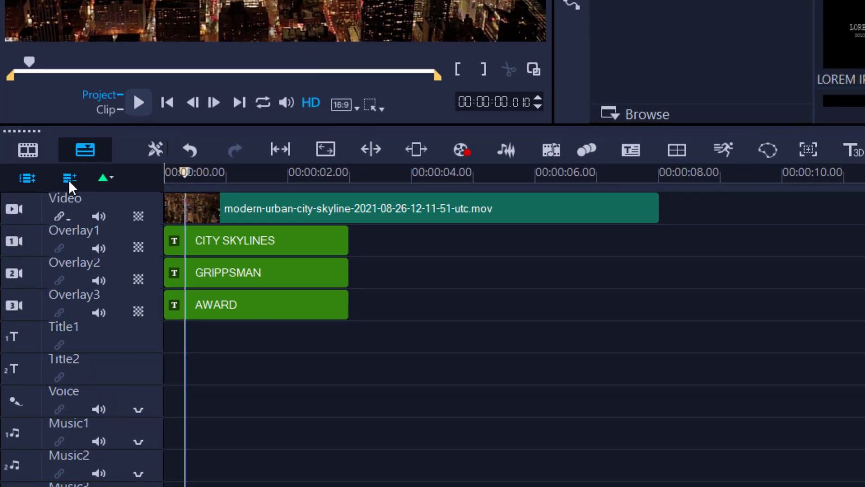
click(70, 178)
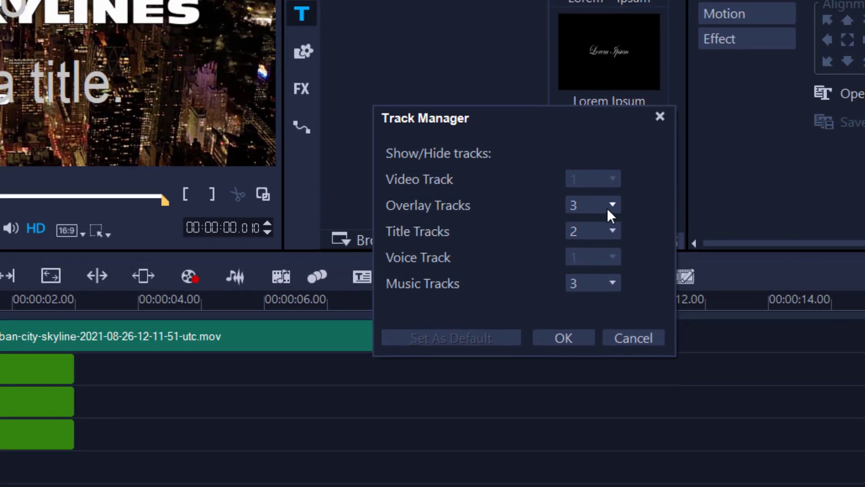
click(612, 205)
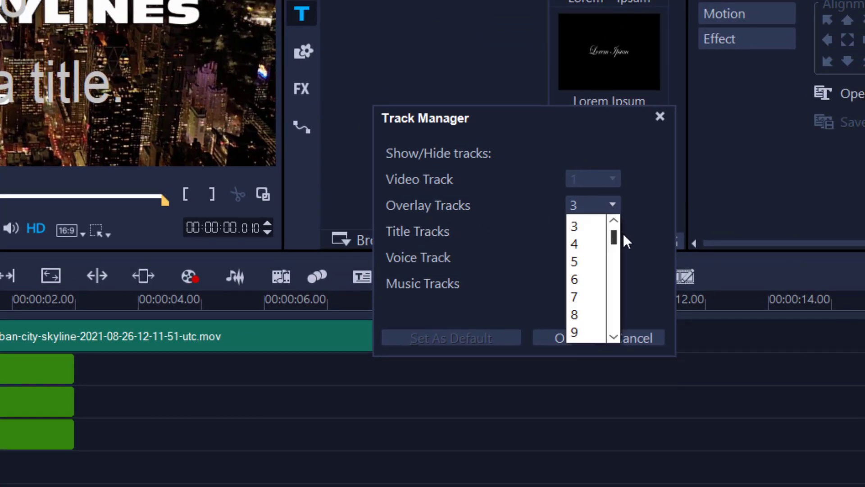
click(586, 293)
click(574, 338)
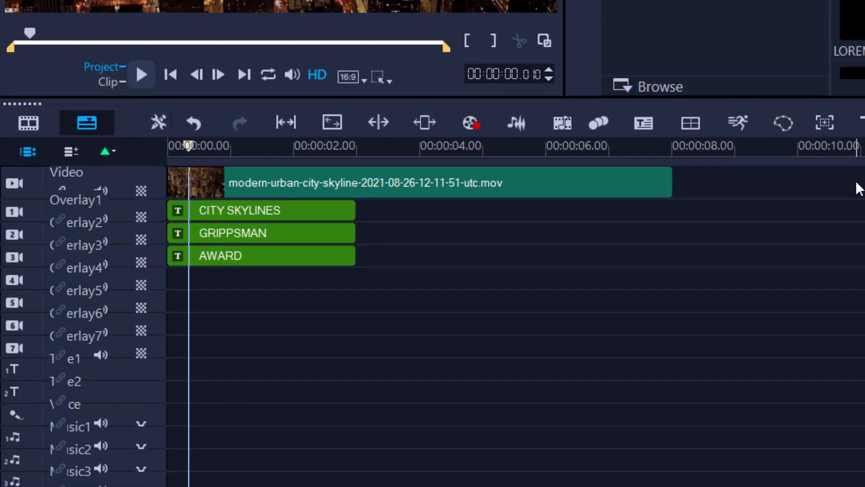
click(27, 153)
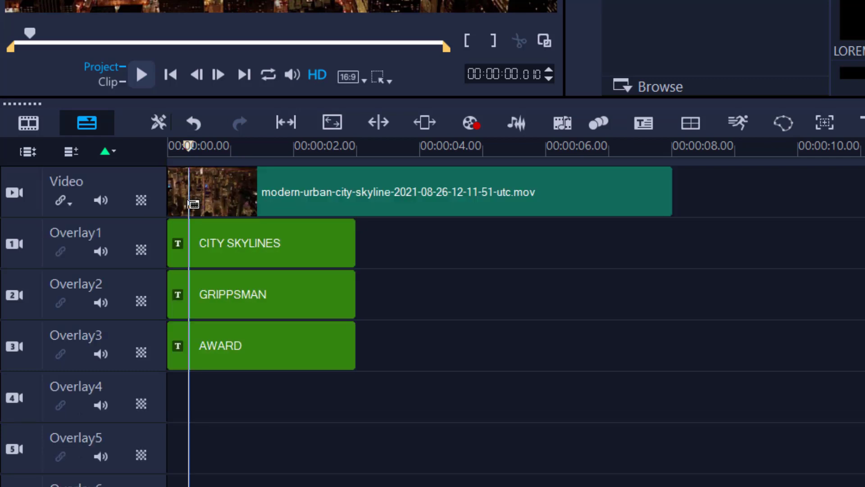
- Fit all tracks into the timeline view with Show all visible tracks
click(28, 152)
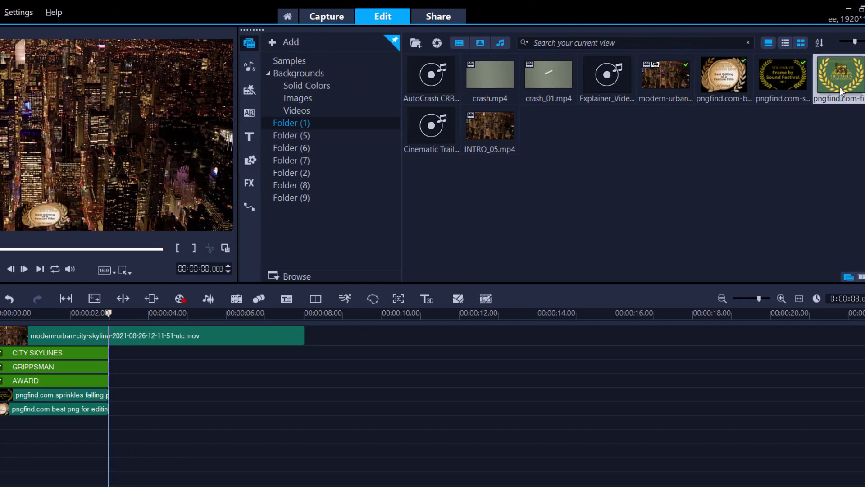
- Add the green film-festival laurel image to Overlay6, shrink it, and place it bottom right
mouse_move(840, 88)
mouse_down()
mouse_move(234, 370)
mouse_move(92, 424)
mouse_move(27, 423)
mouse_up()
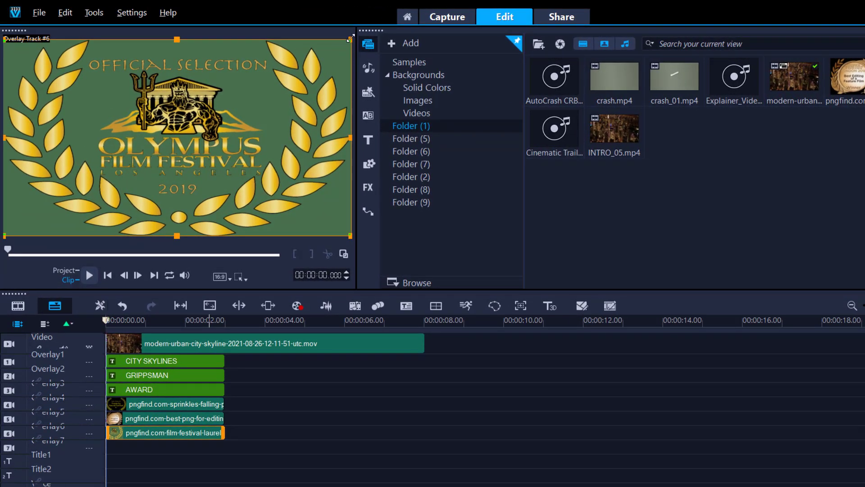
drag(351, 39, 227, 223)
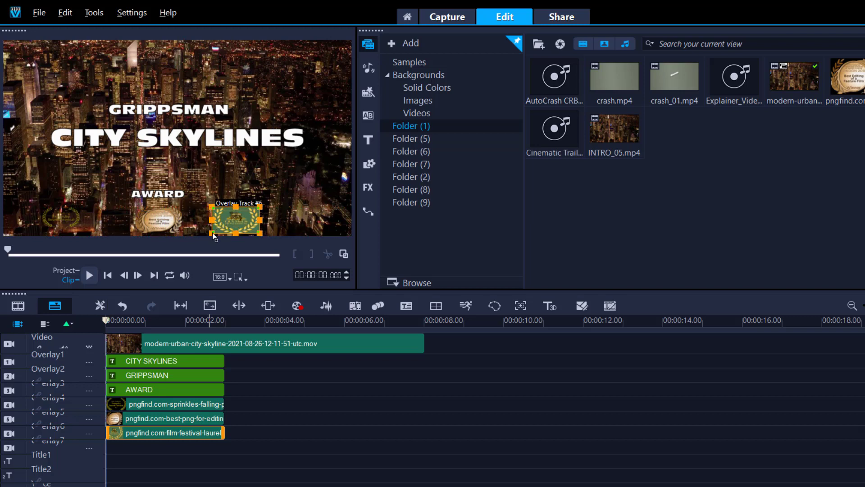
drag(211, 233, 254, 220)
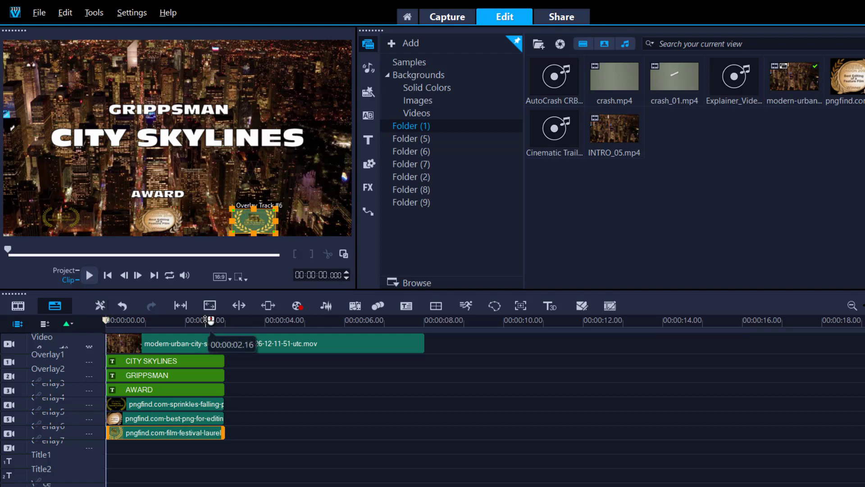
drag(204, 321, 148, 321)
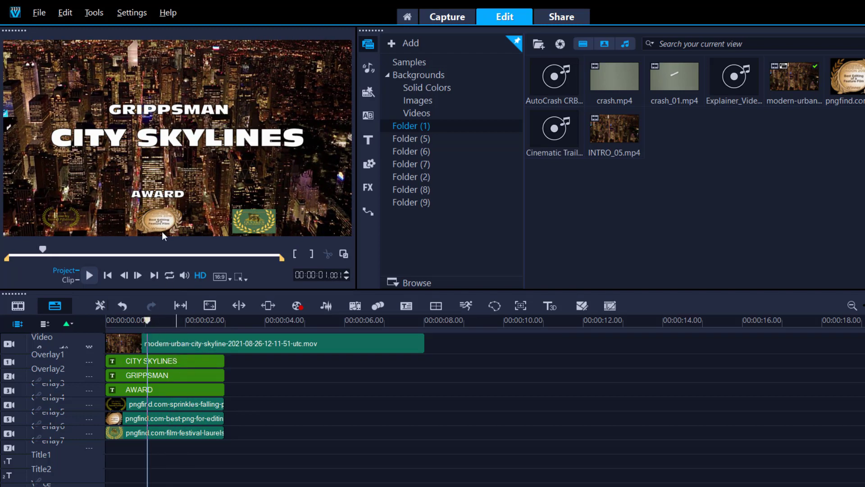
- Enable resizing on the Overlay4 laurel badge, then return the preview to Project
click(184, 404)
double_click(185, 403)
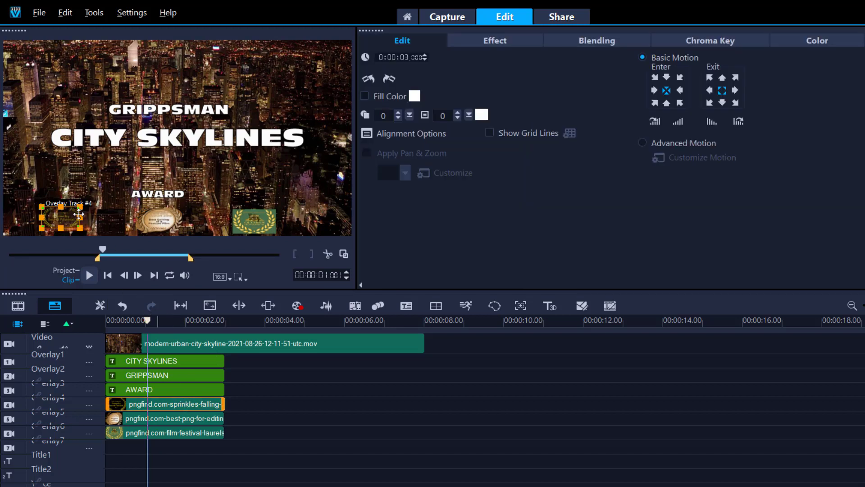
right_click(209, 404)
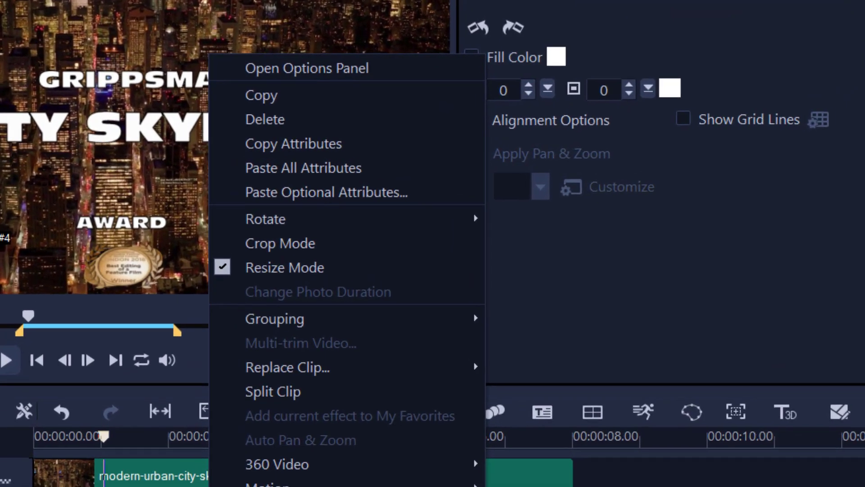
click(286, 272)
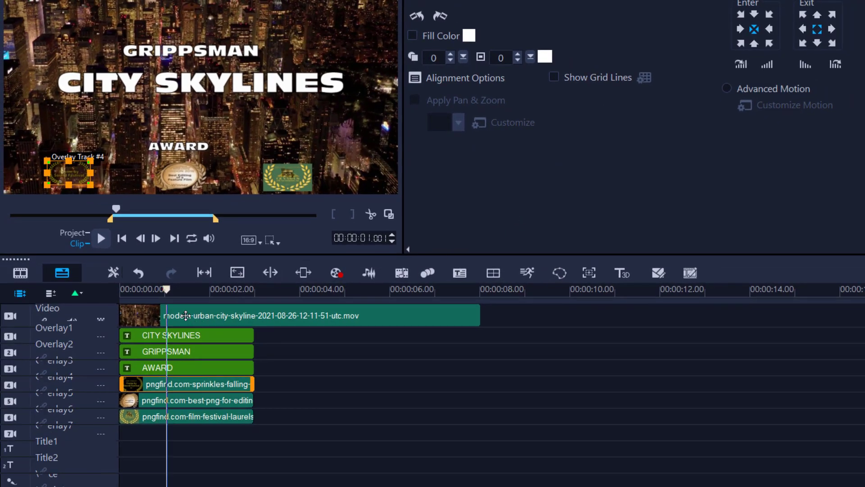
click(159, 289)
click(163, 291)
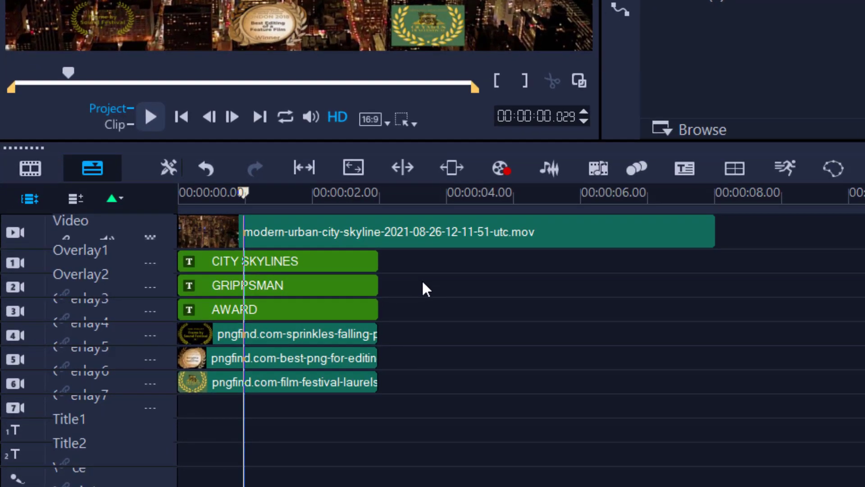
- Group the three title clips with the sprinkles, best-png and film-festival-laurels badge clips
click(344, 262)
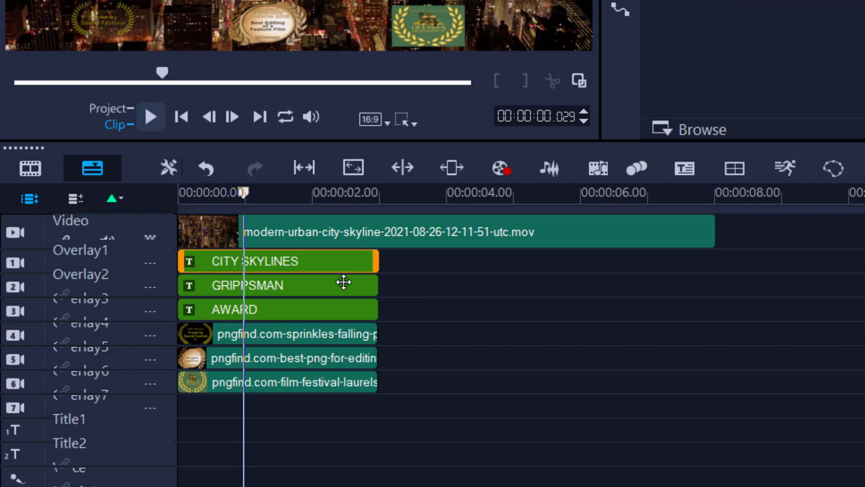
shift+click(346, 309)
shift+click(347, 333)
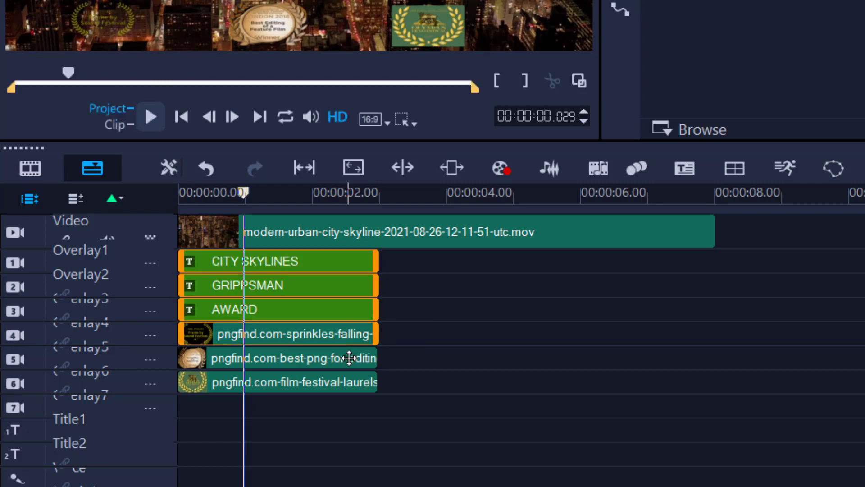
shift+click(349, 358)
shift+click(350, 383)
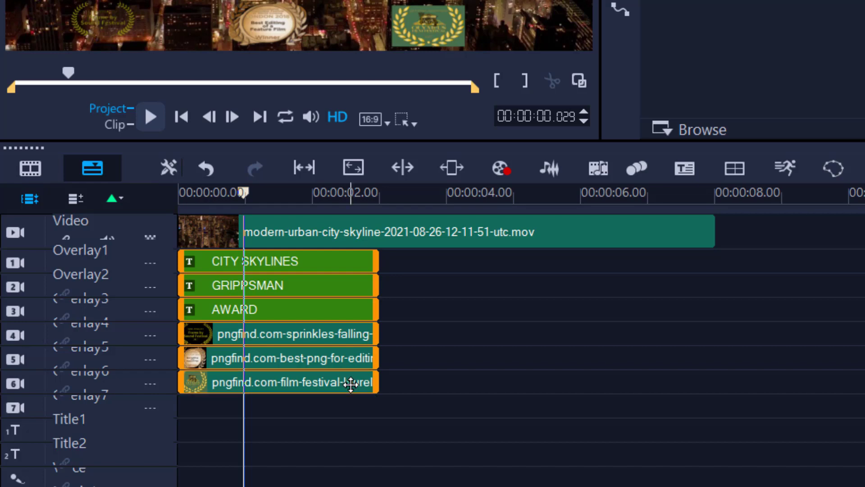
right_click(351, 383)
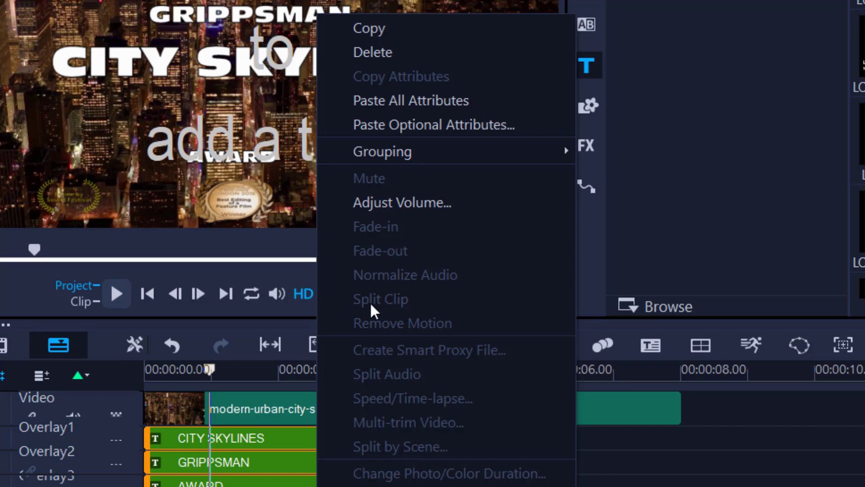
mouse_move(427, 156)
click(628, 155)
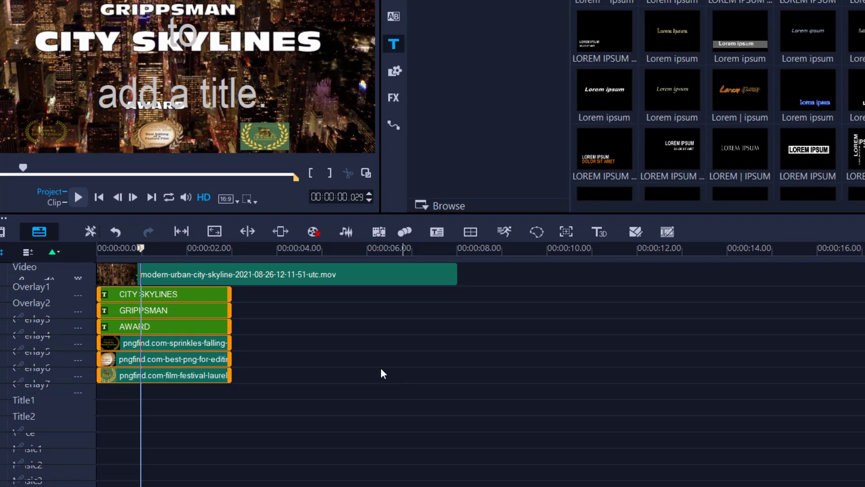
click(517, 378)
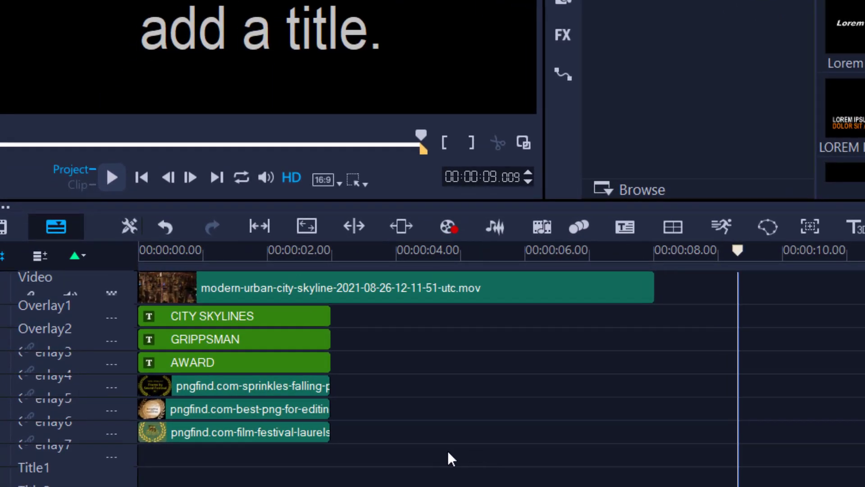
click(192, 347)
- Drag the grouped titles and badges later so they start at 00:00:00.20
click(236, 370)
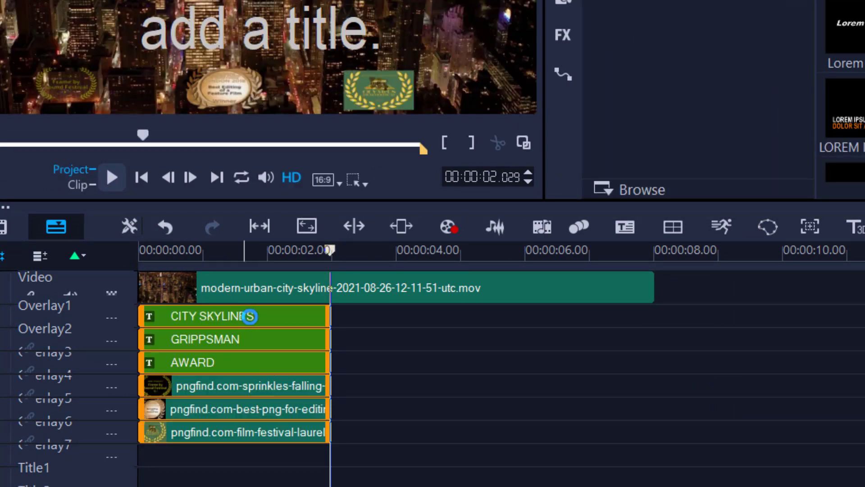
drag(246, 315, 287, 318)
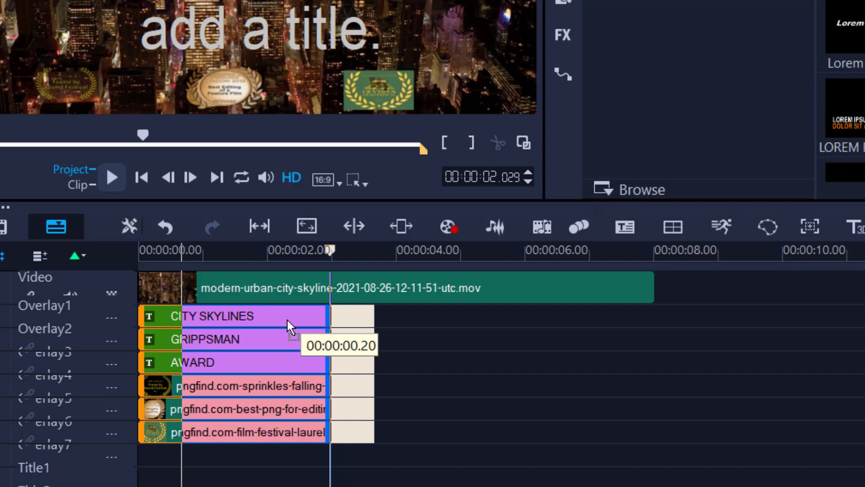
drag(286, 318, 287, 318)
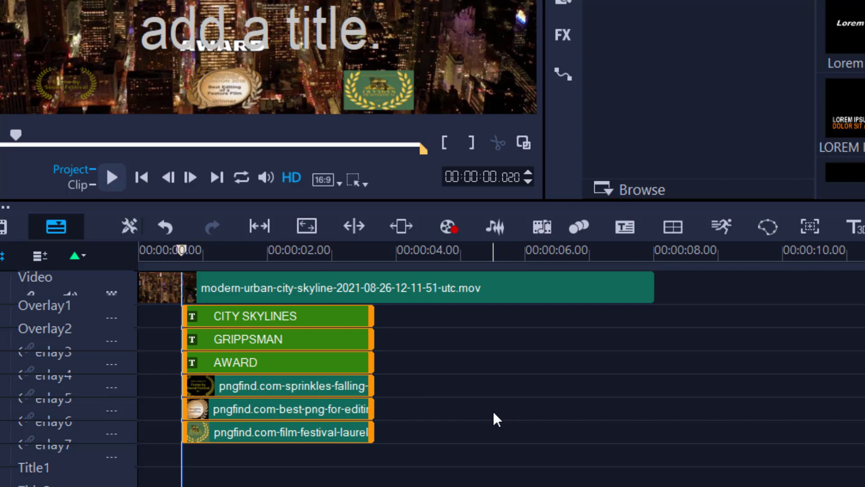
- Ungroup the six title and badge clips
right_click(347, 363)
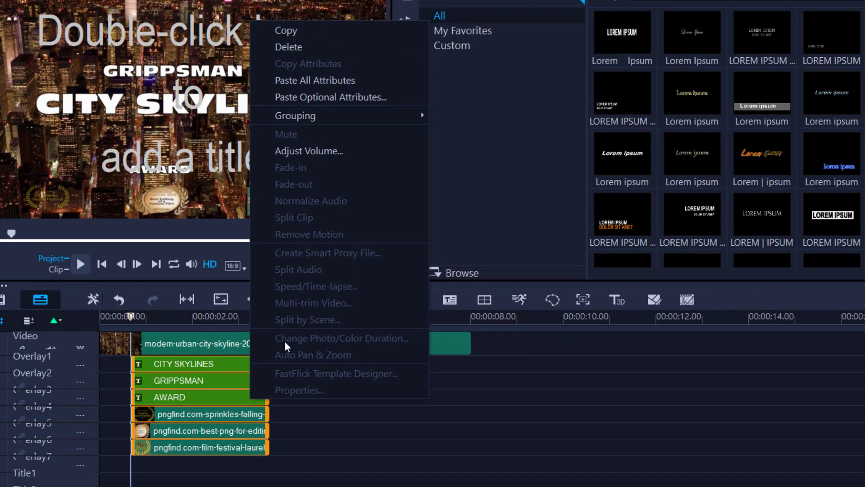
mouse_move(336, 113)
click(466, 132)
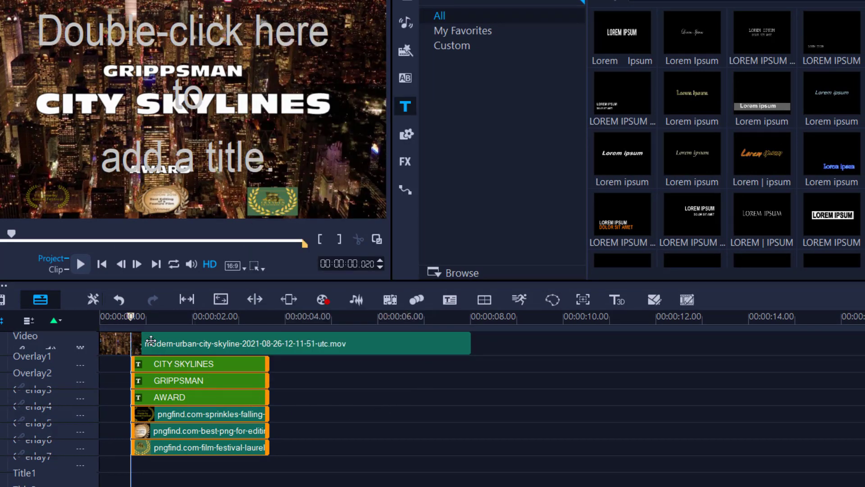
- Add Crossfade transitions at the start of the title clips and preview the fade-ins
click(134, 316)
drag(134, 317, 129, 320)
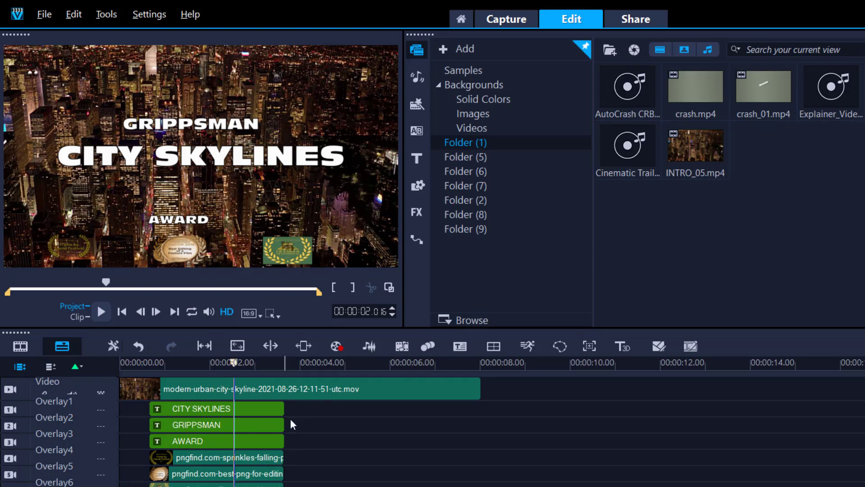
click(415, 138)
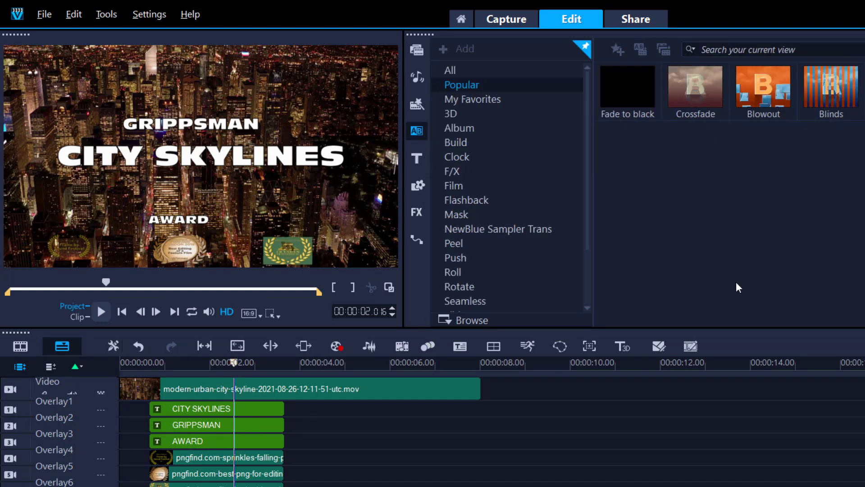
drag(702, 96, 232, 413)
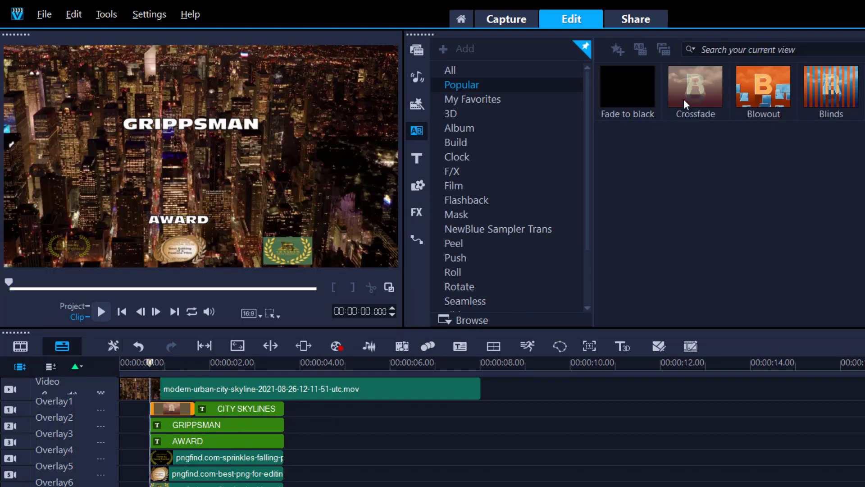
drag(693, 92, 165, 442)
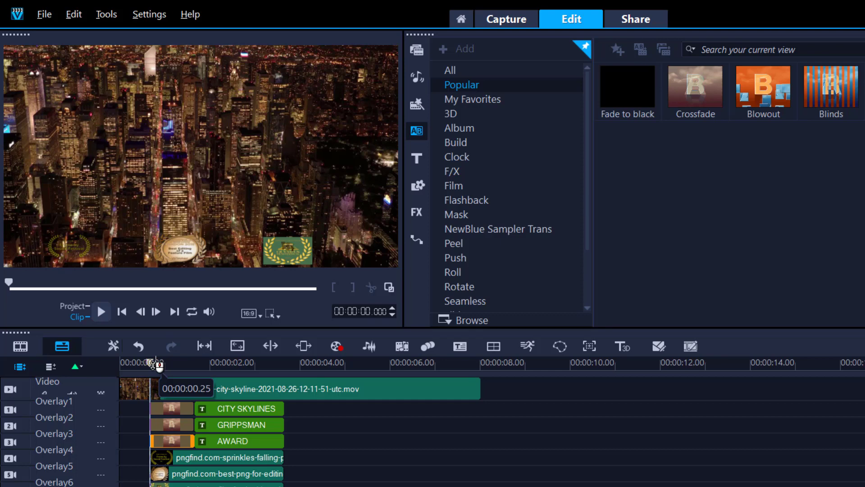
drag(161, 365, 141, 363)
key(space)
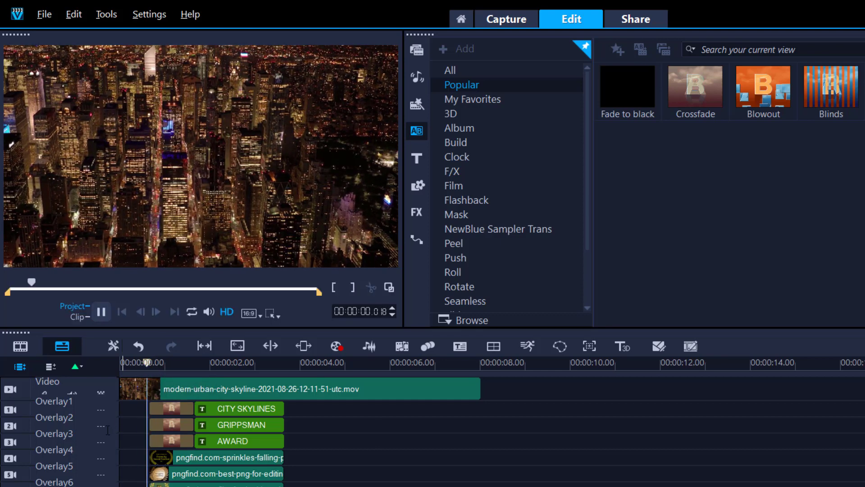
- Apply the Fade-in motion effect to the sprinkles, best-png and film-festival-laurels badge clips
key(space)
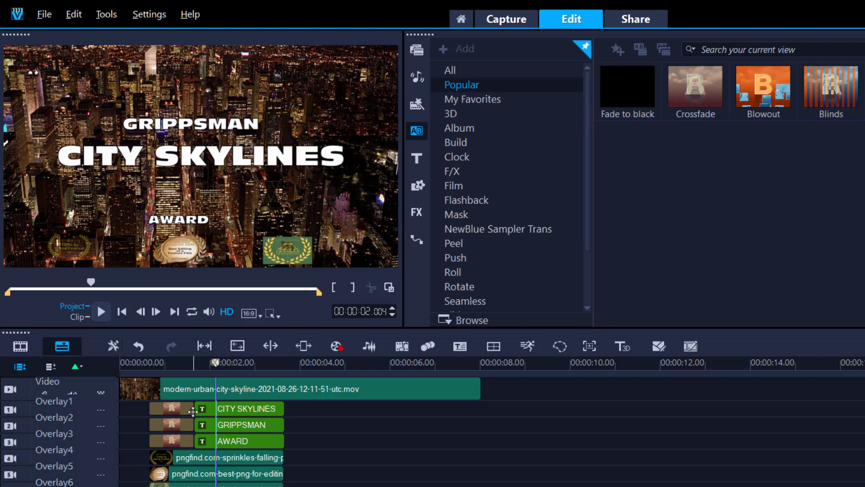
double_click(199, 457)
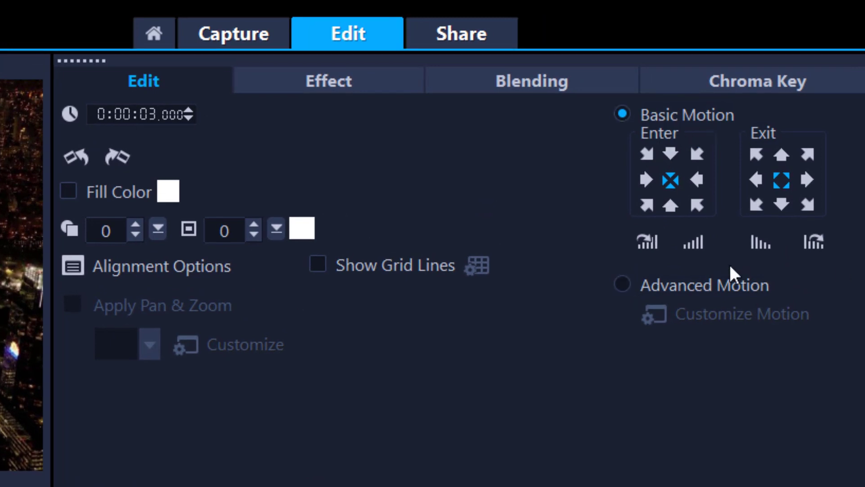
click(699, 246)
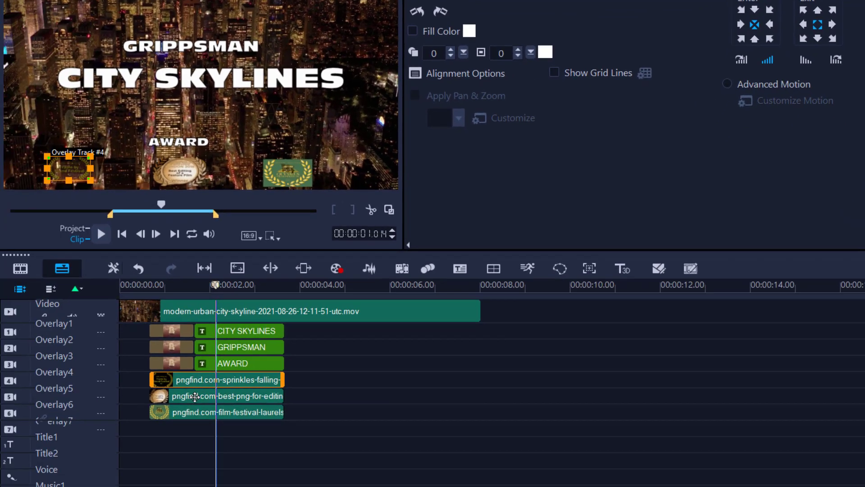
click(226, 396)
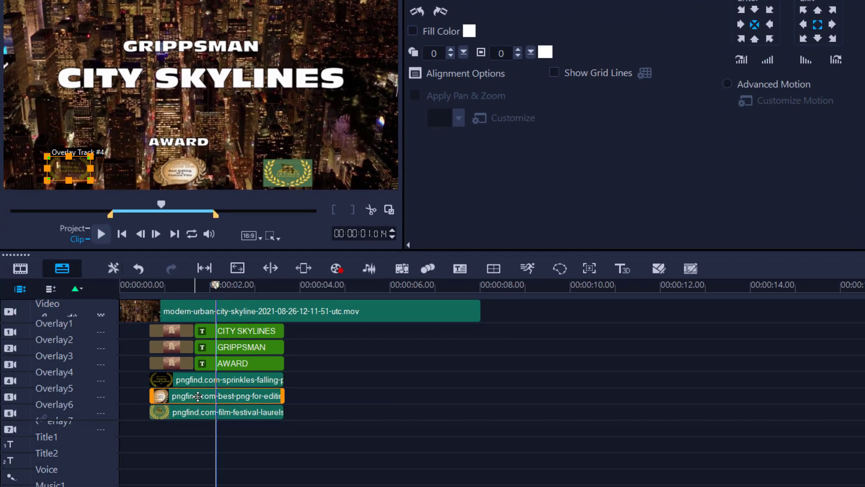
click(769, 60)
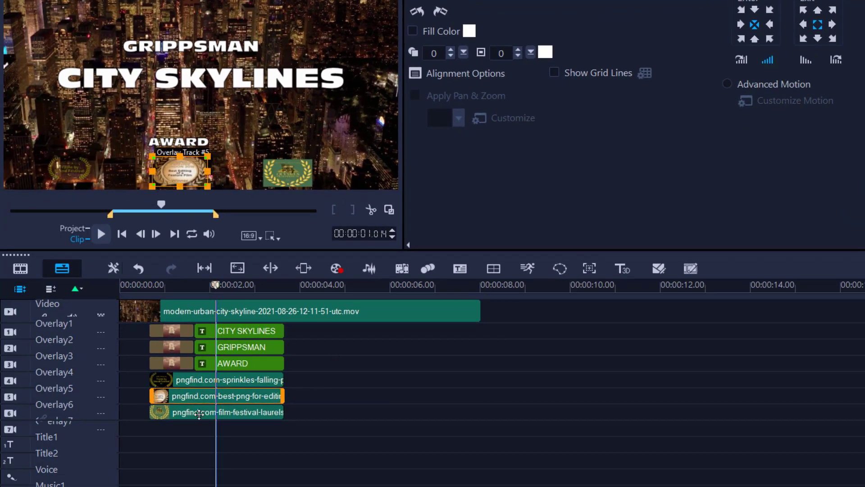
click(252, 412)
click(769, 62)
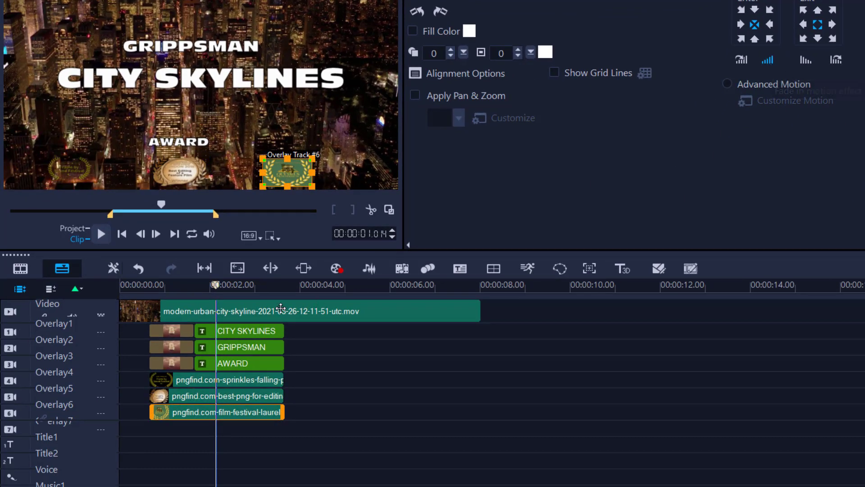
click(219, 286)
key(Home)
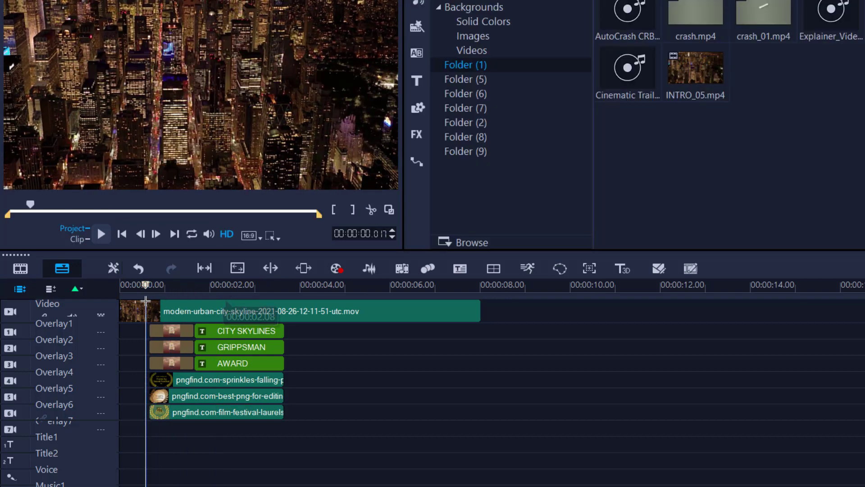
key(space)
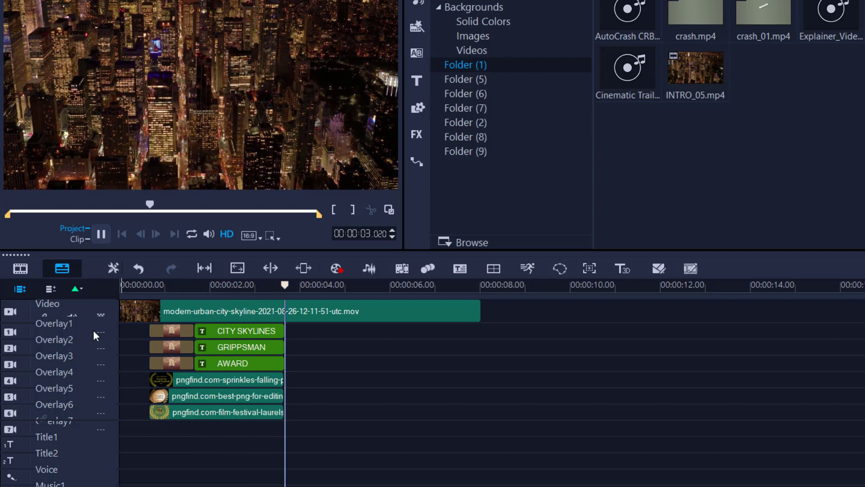
key(space)
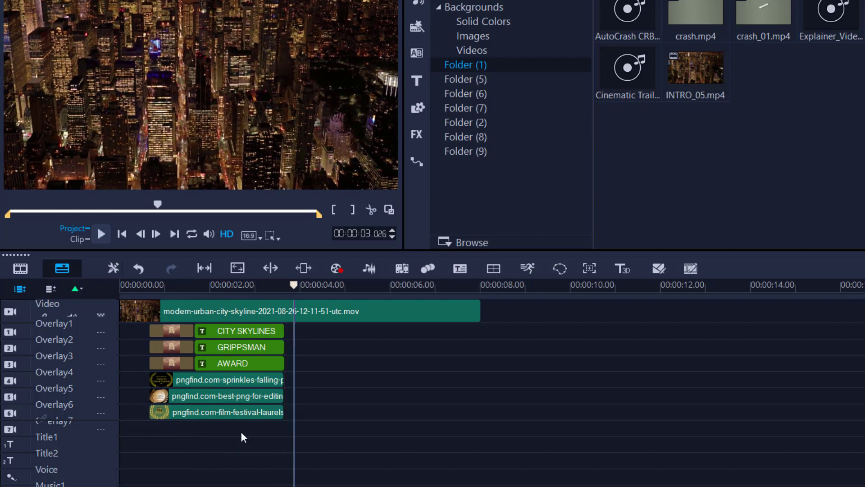
click(330, 436)
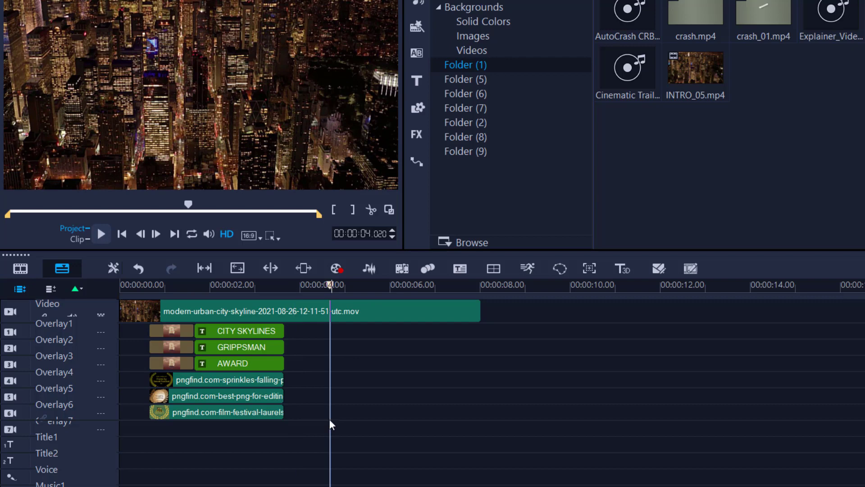
- Create a new title reading 'GRIPPS' and 'PRODUCTION' on two lines
click(328, 446)
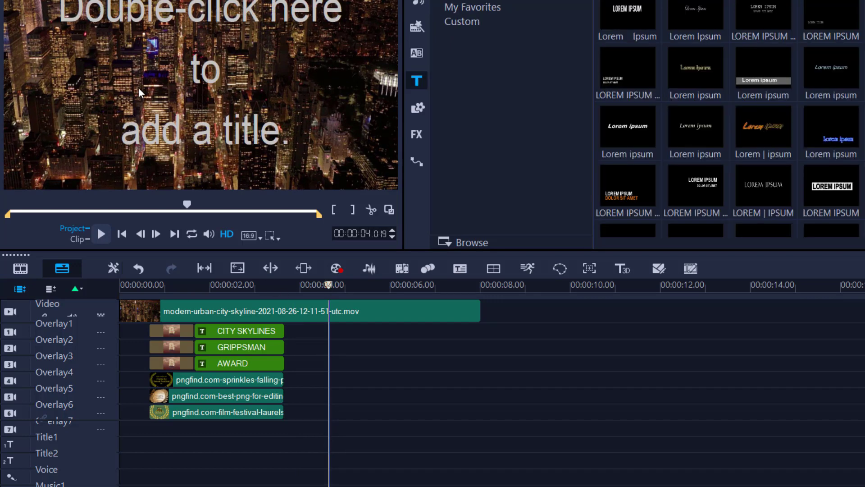
double_click(138, 87)
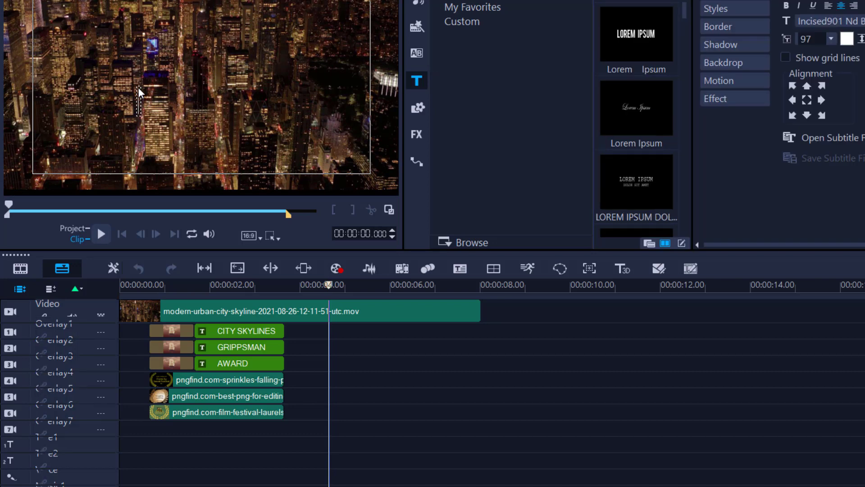
text(GRIPPS)
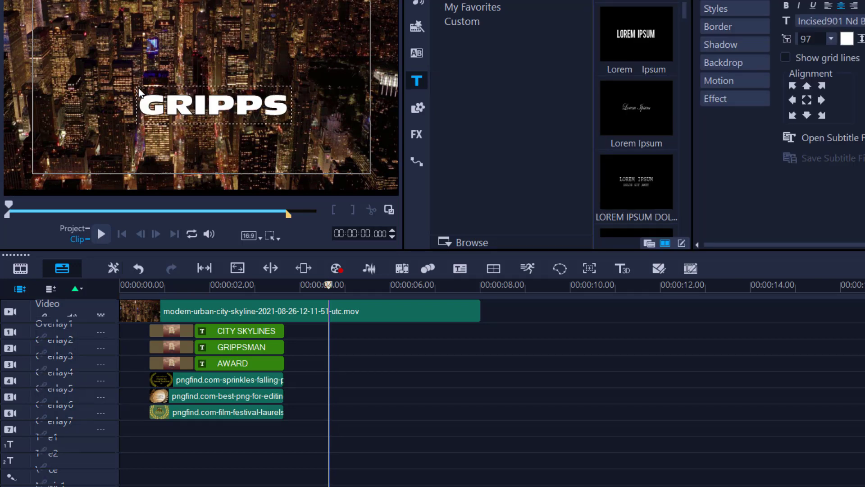
key(Return)
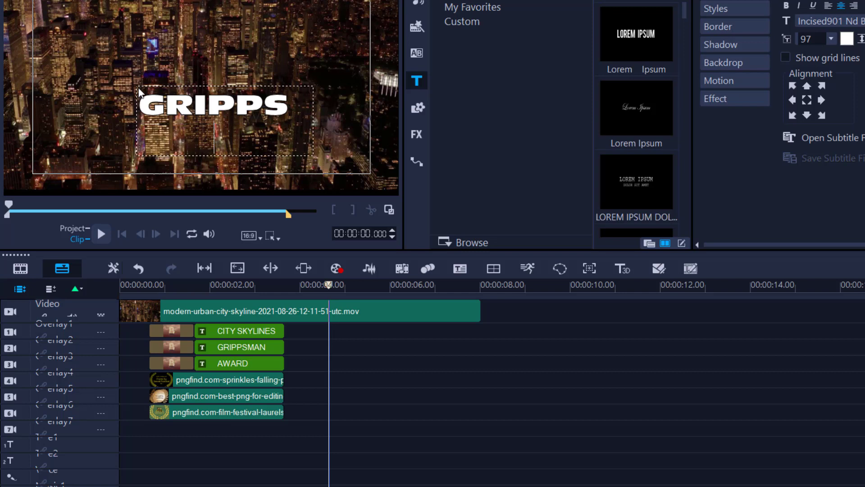
text(P)
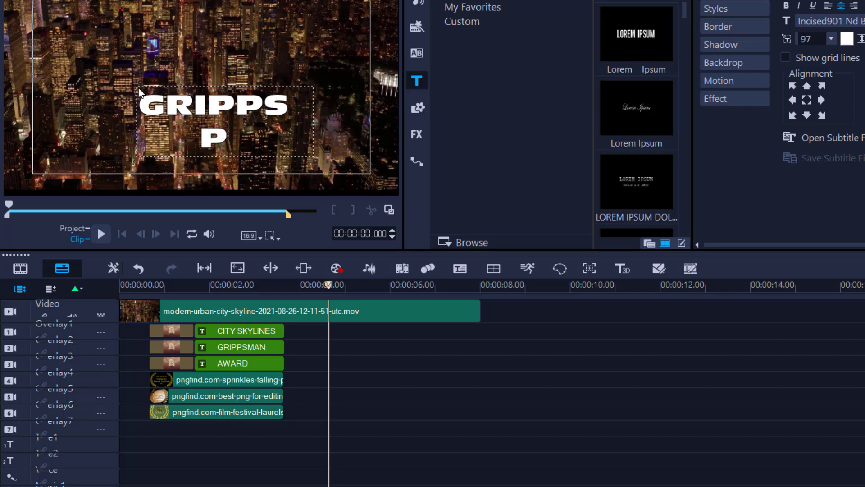
text(RODUC)
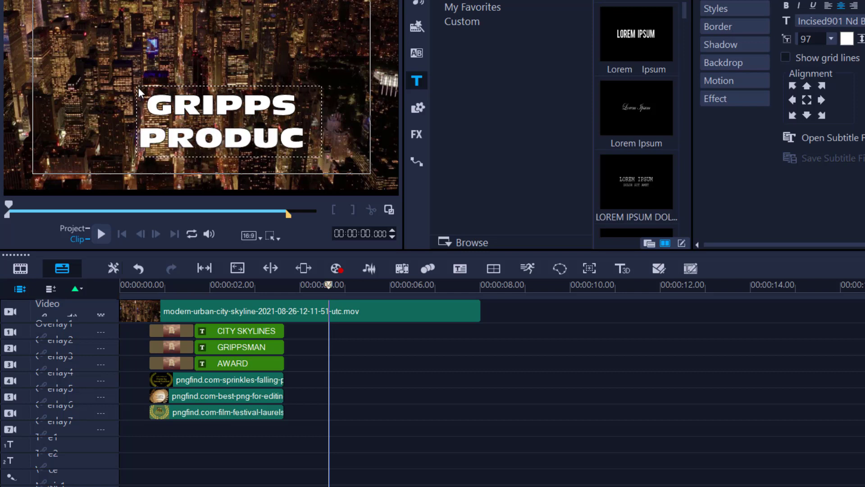
text(TION)
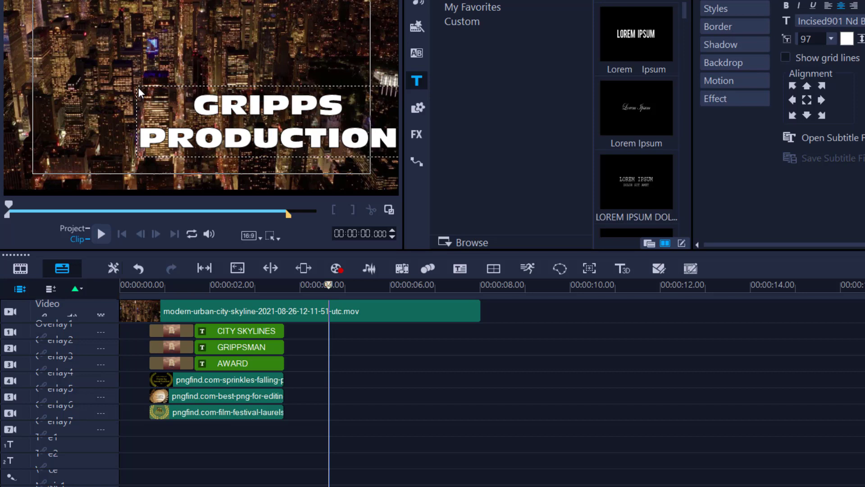
- Place the GRIPPS PRODUCTION title on the timeline and centre it in the frame
click(186, 74)
drag(263, 122, 210, 109)
click(806, 100)
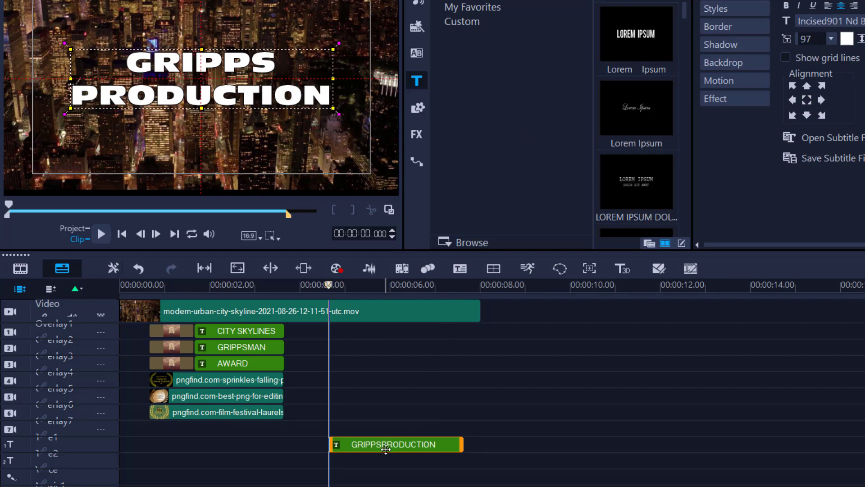
click(416, 52)
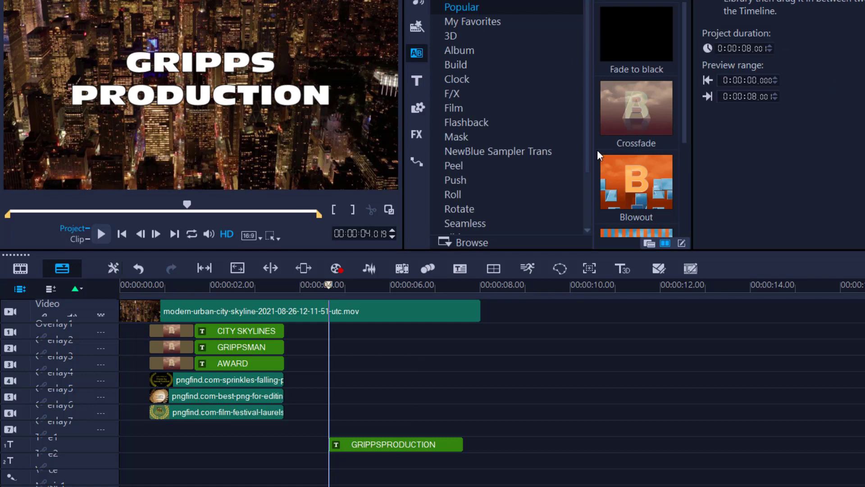
- Add a Crossfade to the GRIPPS PRODUCTION title clip and dismiss the library load error
drag(637, 109, 377, 450)
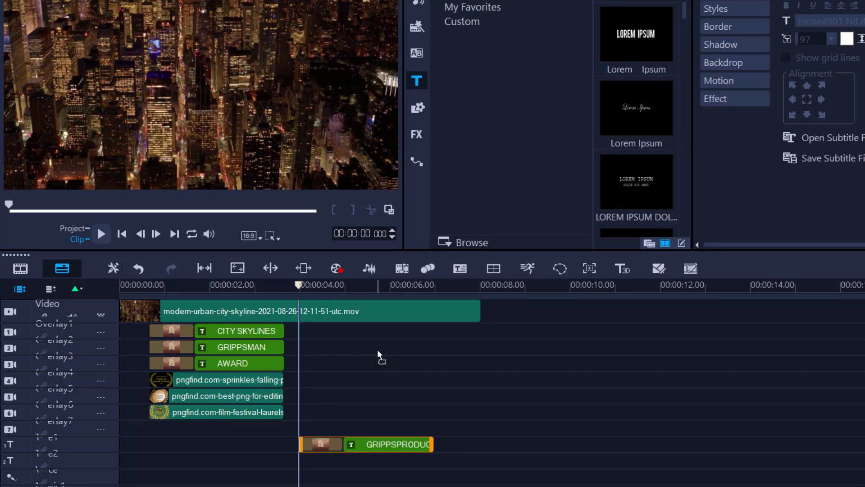
click(299, 284)
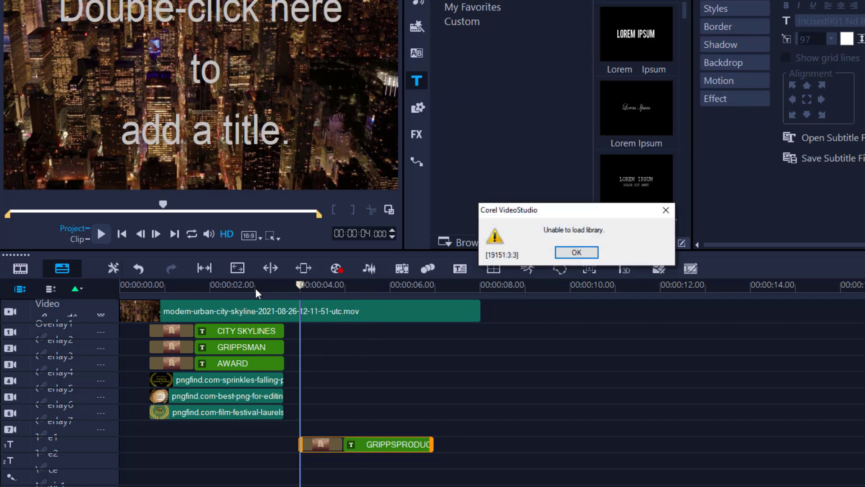
click(576, 253)
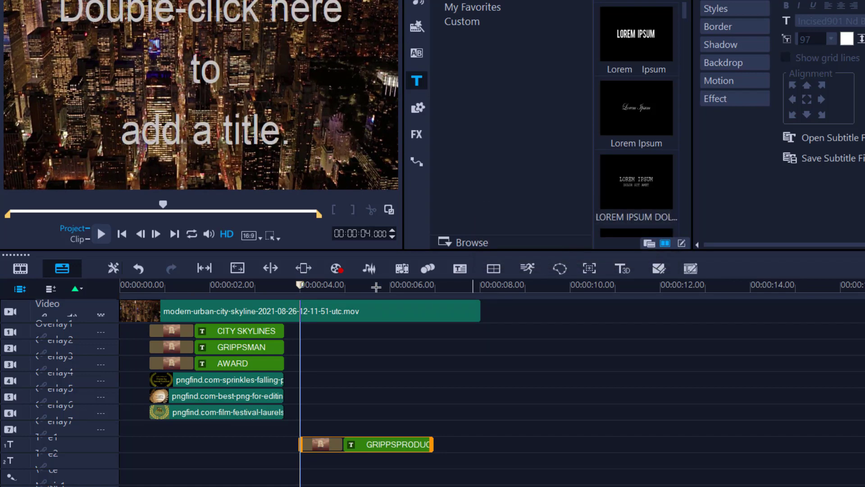
- Preview the titles playing from about 3 seconds
drag(300, 285, 266, 285)
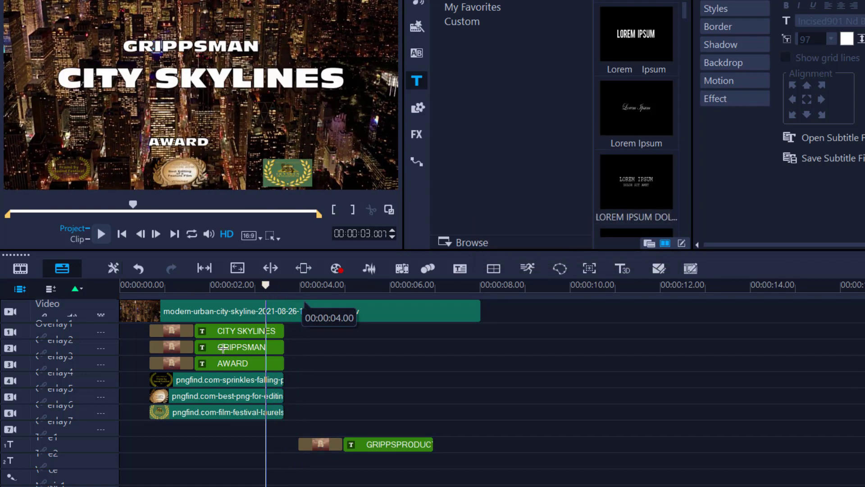
key(space)
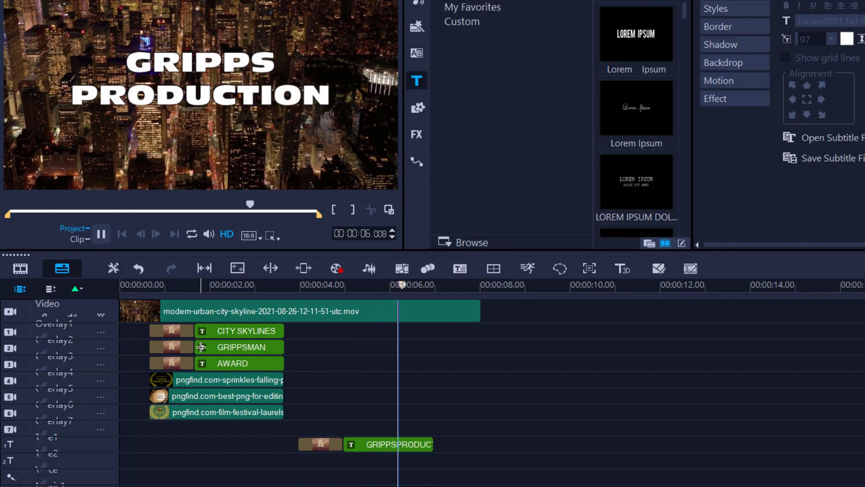
key(space)
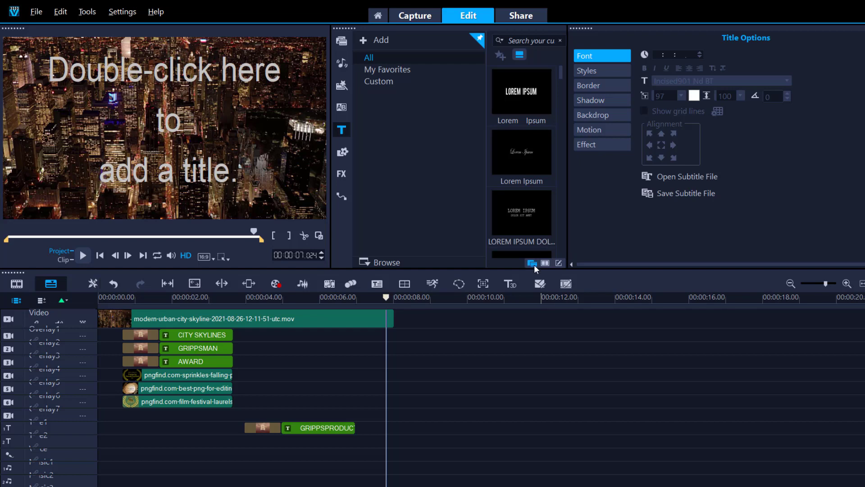
- Add Cinematic Trailer Emotional Intro.mp3 to the audio track starting at 00:00:00
click(534, 264)
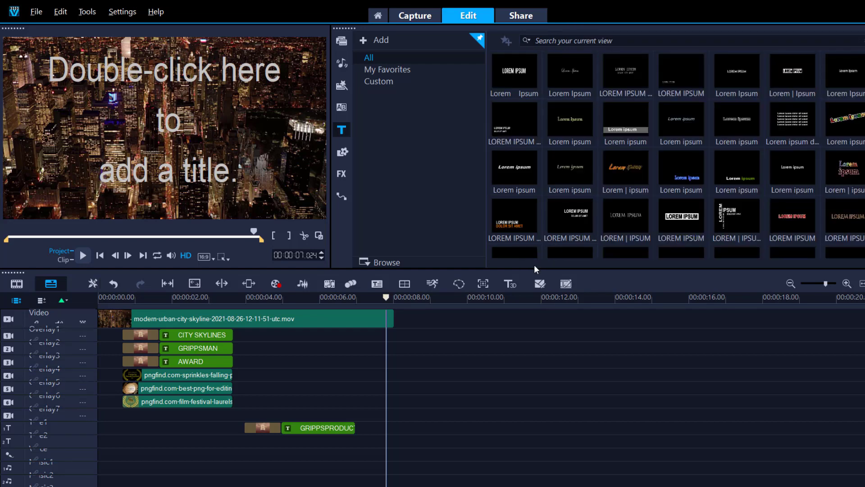
click(347, 44)
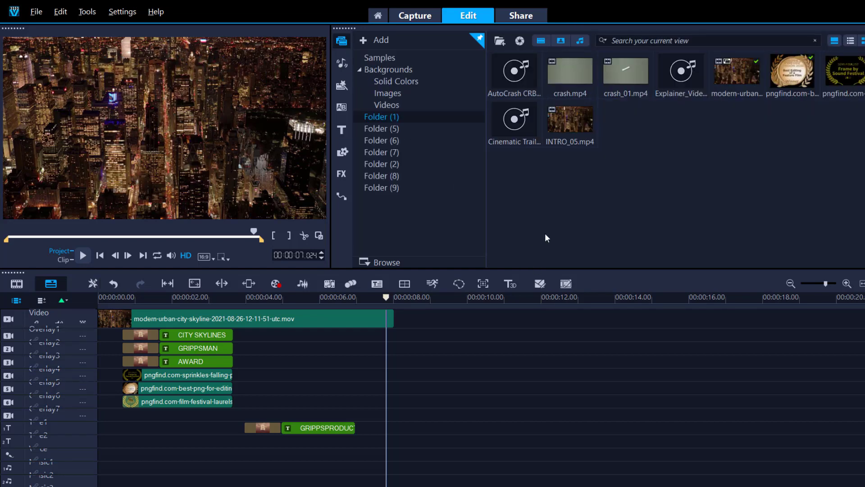
drag(516, 126, 288, 467)
drag(354, 469, 199, 454)
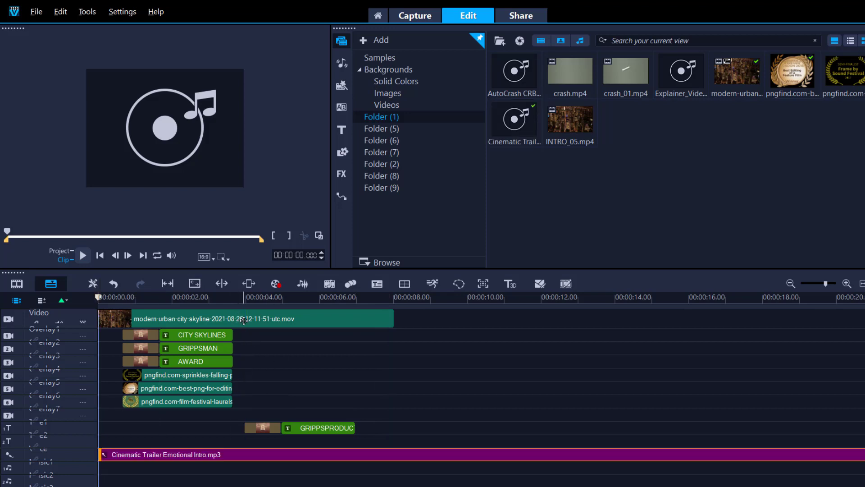
- Split the music at the city clip's 8-second end and delete the remainder
click(270, 320)
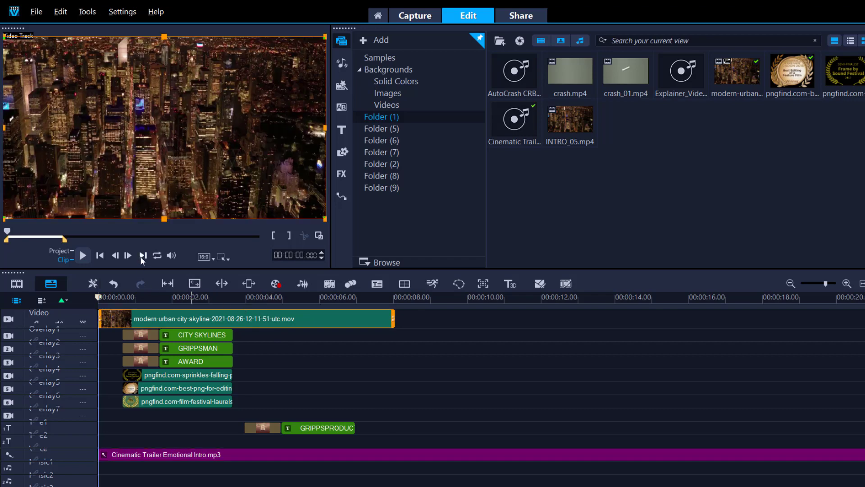
click(140, 256)
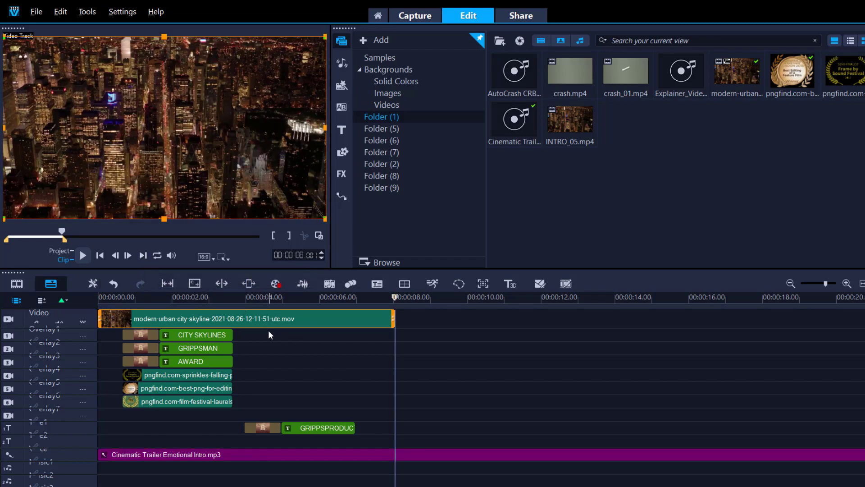
click(394, 455)
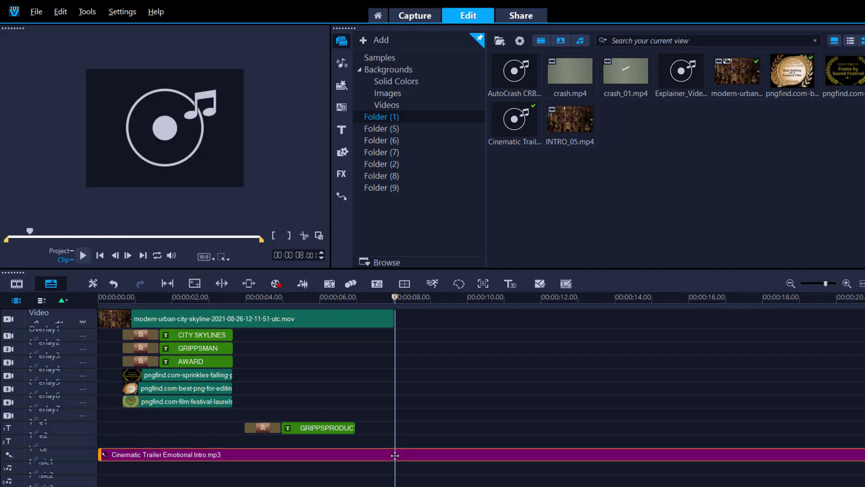
key(s)
key(Delete)
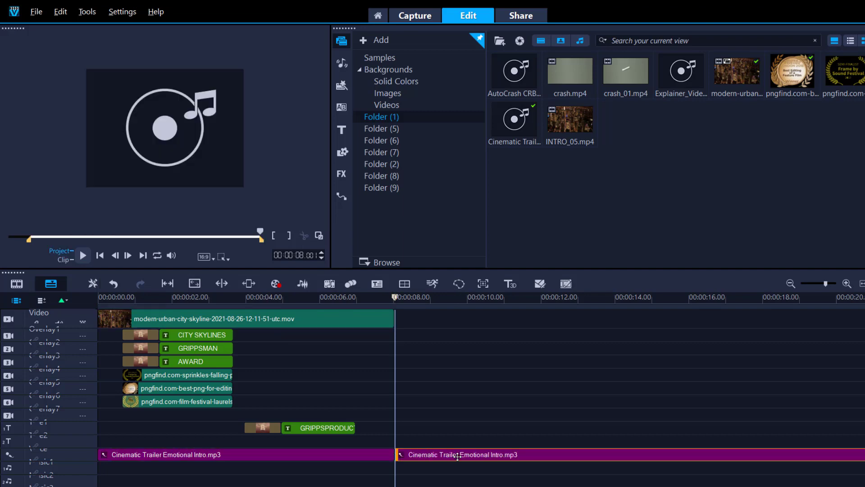
drag(395, 298, 88, 301)
- Play the finished intro from the start and stop at about 6 seconds
key(space)
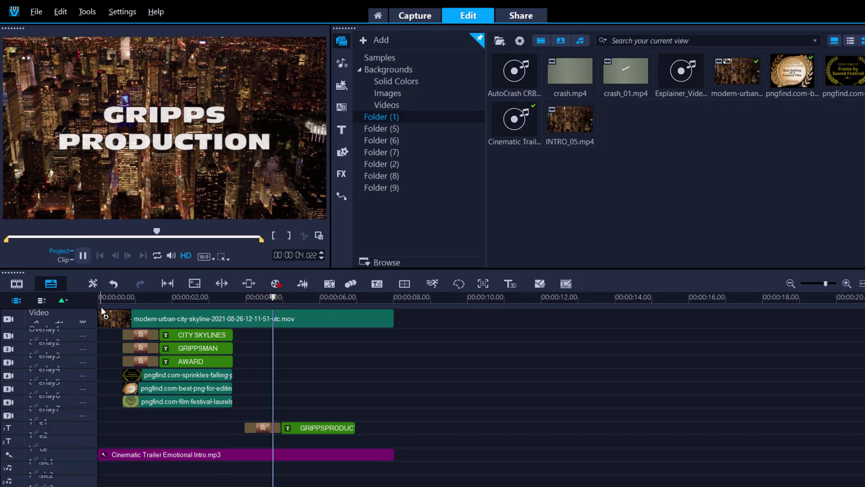
key(space)
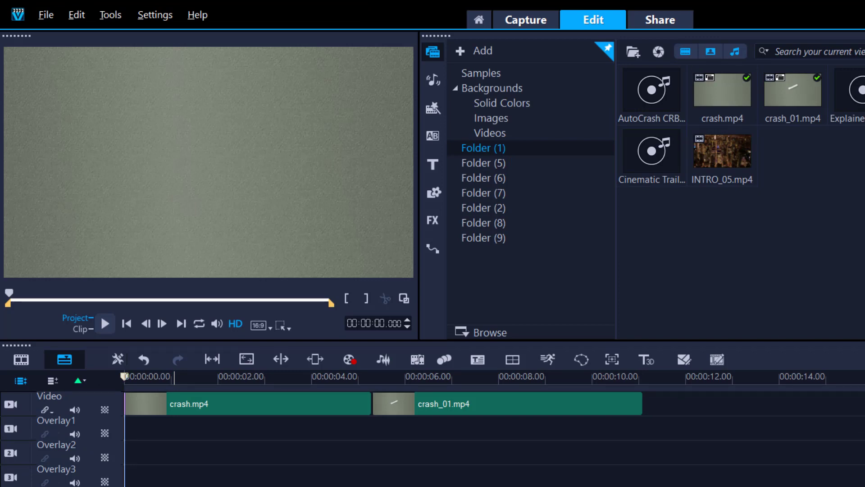
click(107, 322)
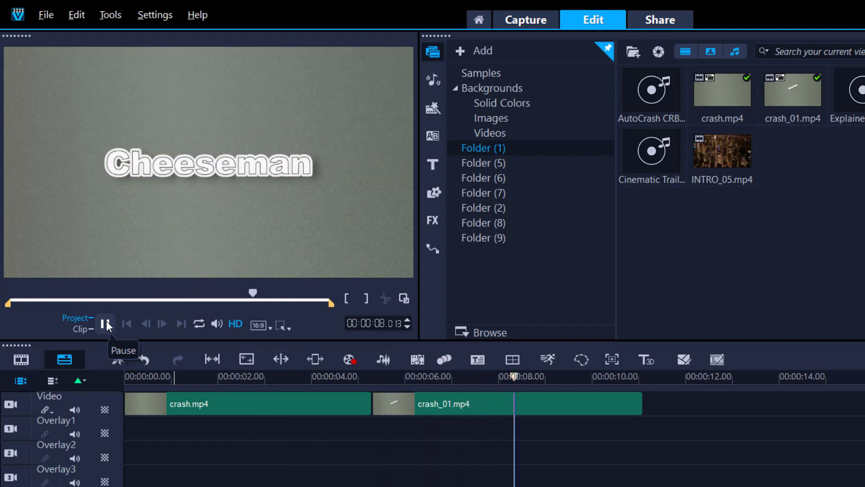
click(106, 323)
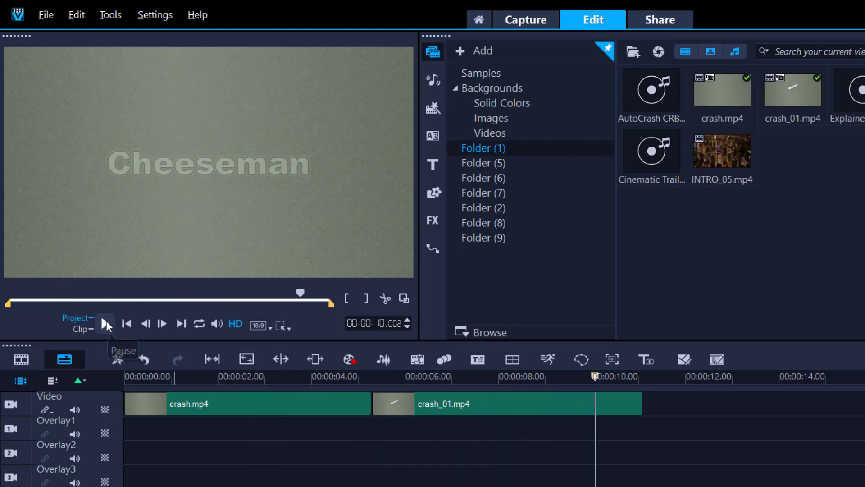